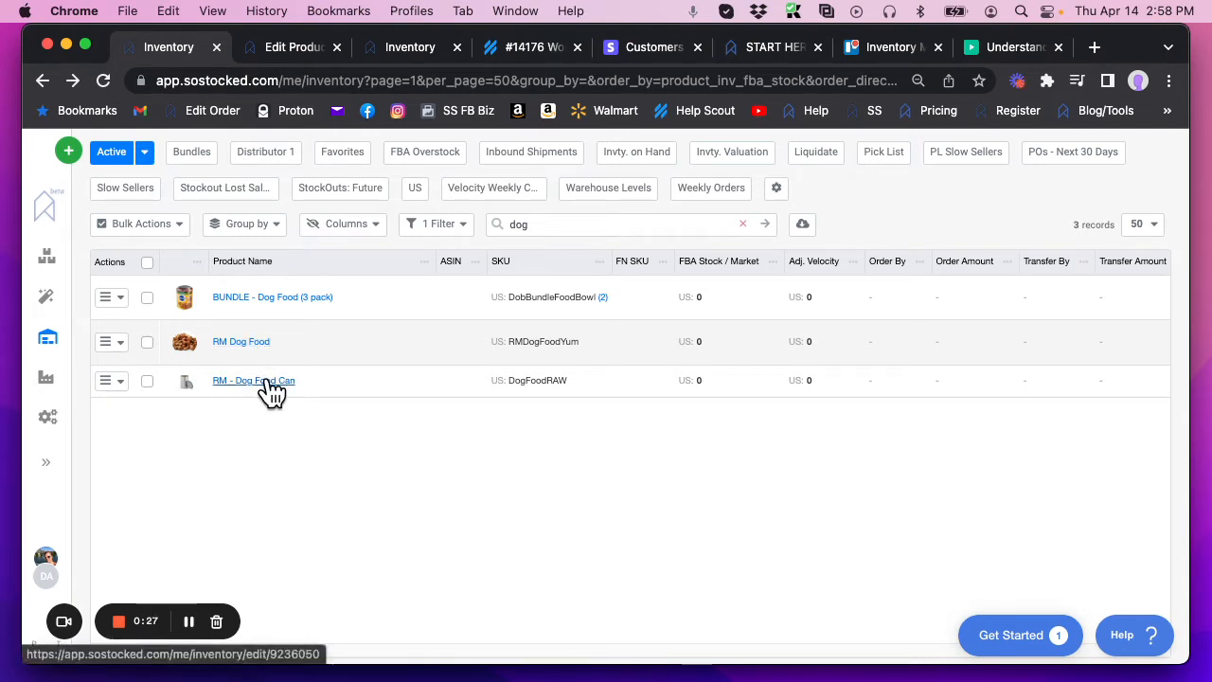
Open the BUNDLE - Dog Food (3 pack) product and review its component products, lead times and warehouse inventory levels
click(248, 298)
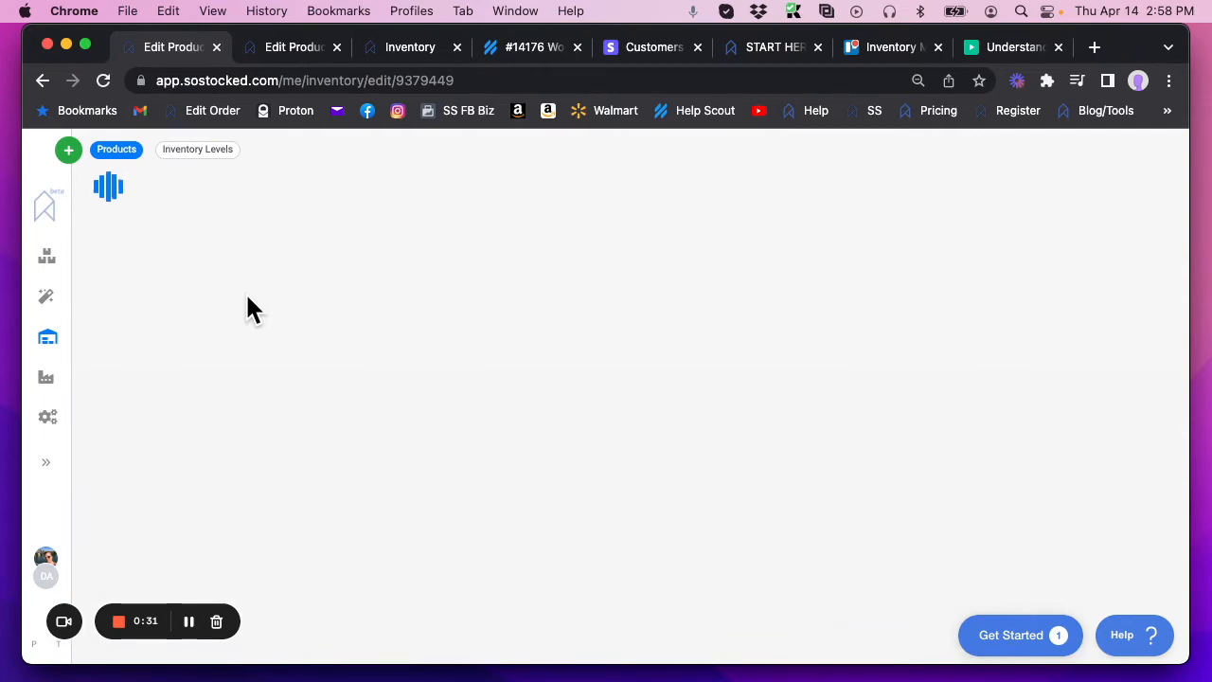
scroll(357, 346, down, 15)
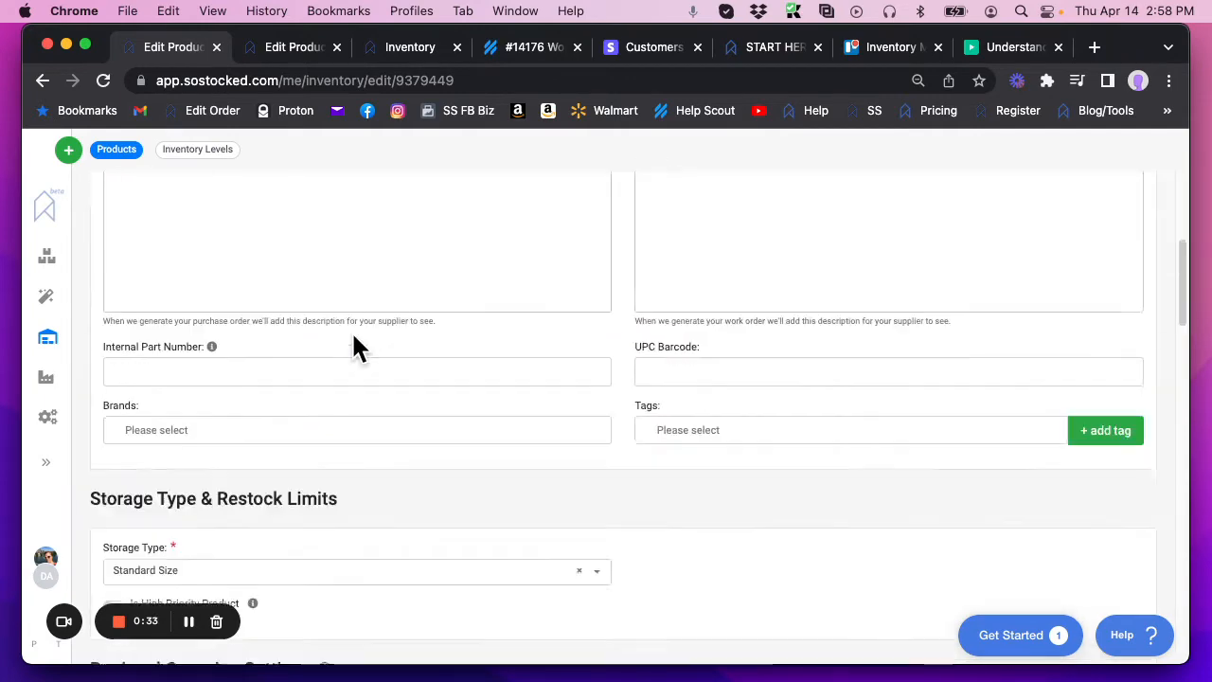
scroll(370, 349, up, 15)
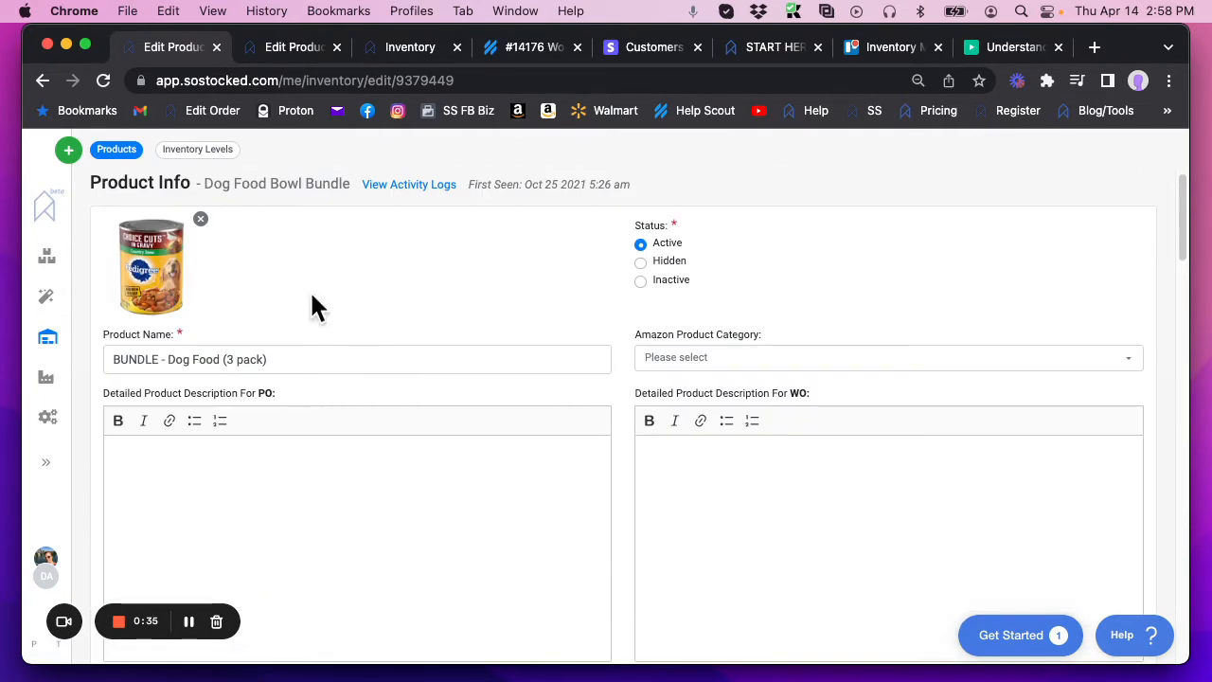
scroll(360, 331, down, 15)
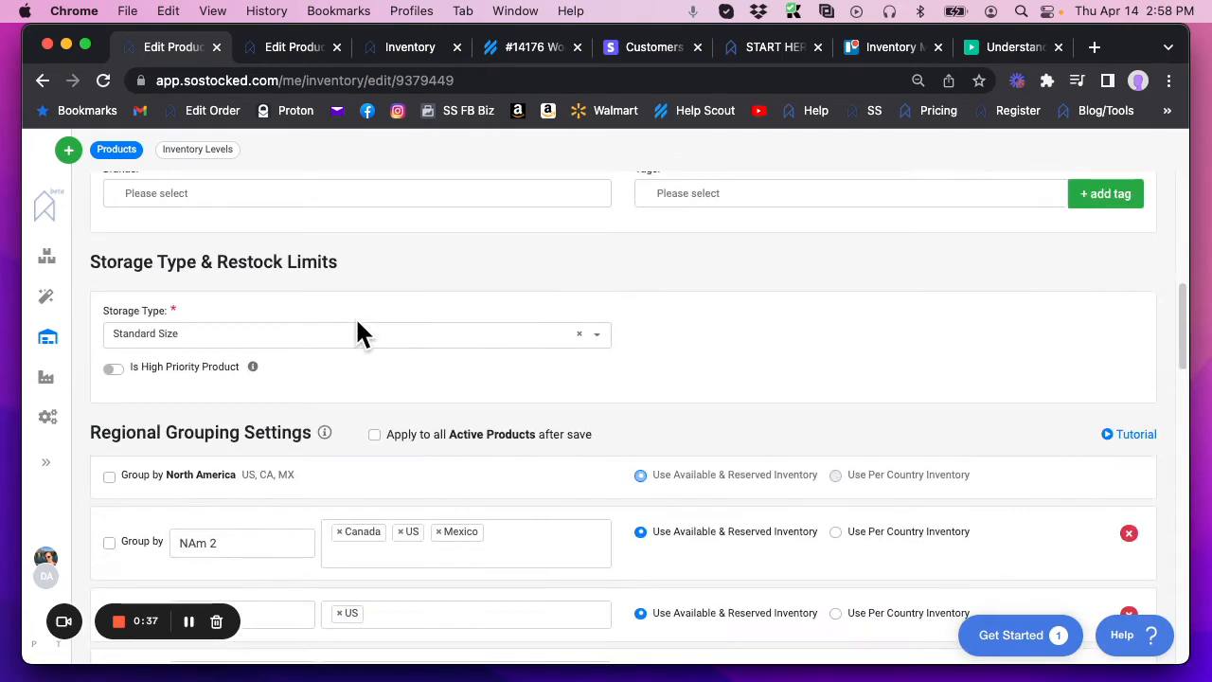
scroll(360, 332, down, 15)
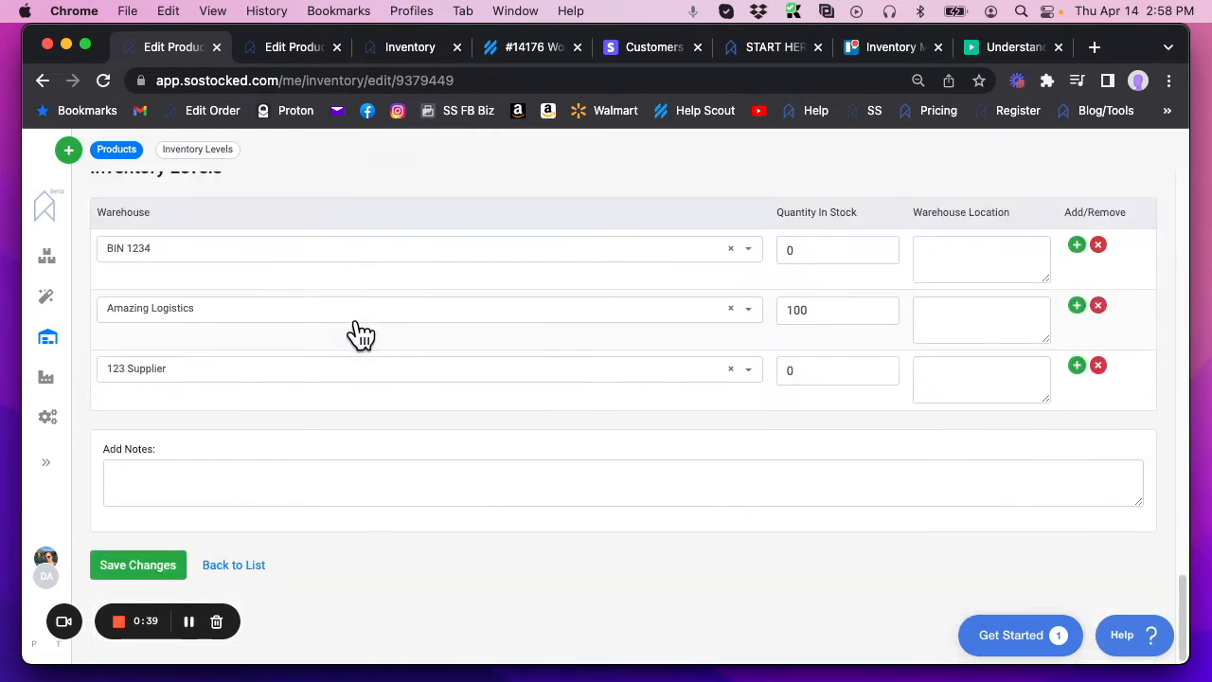
scroll(360, 333, up, 5)
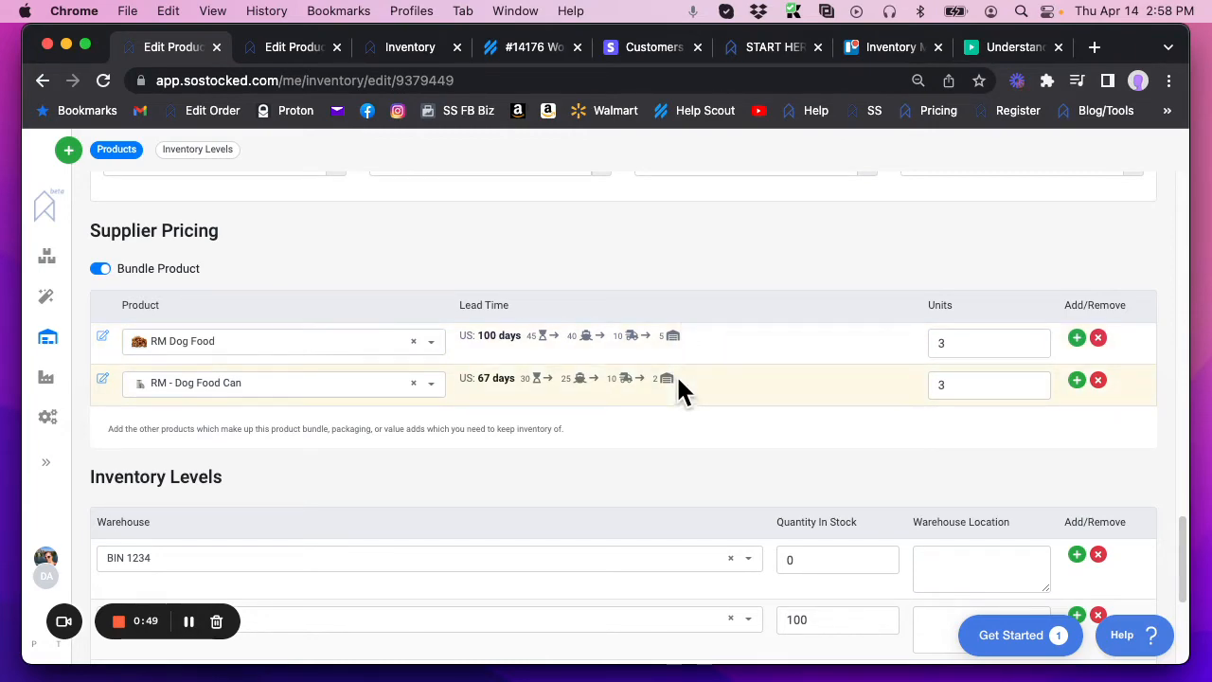
scroll(628, 338, up, 20)
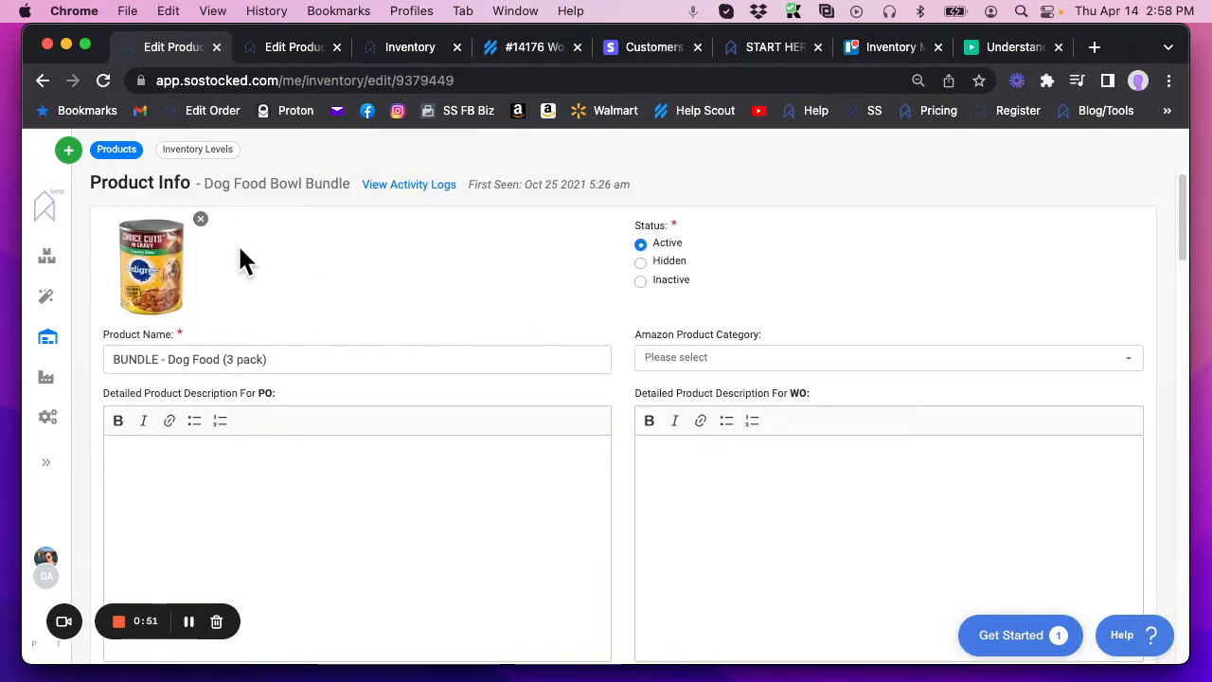
Return the unfiltered inventory list to the previously viewed RM Dog Food product page
click(276, 46)
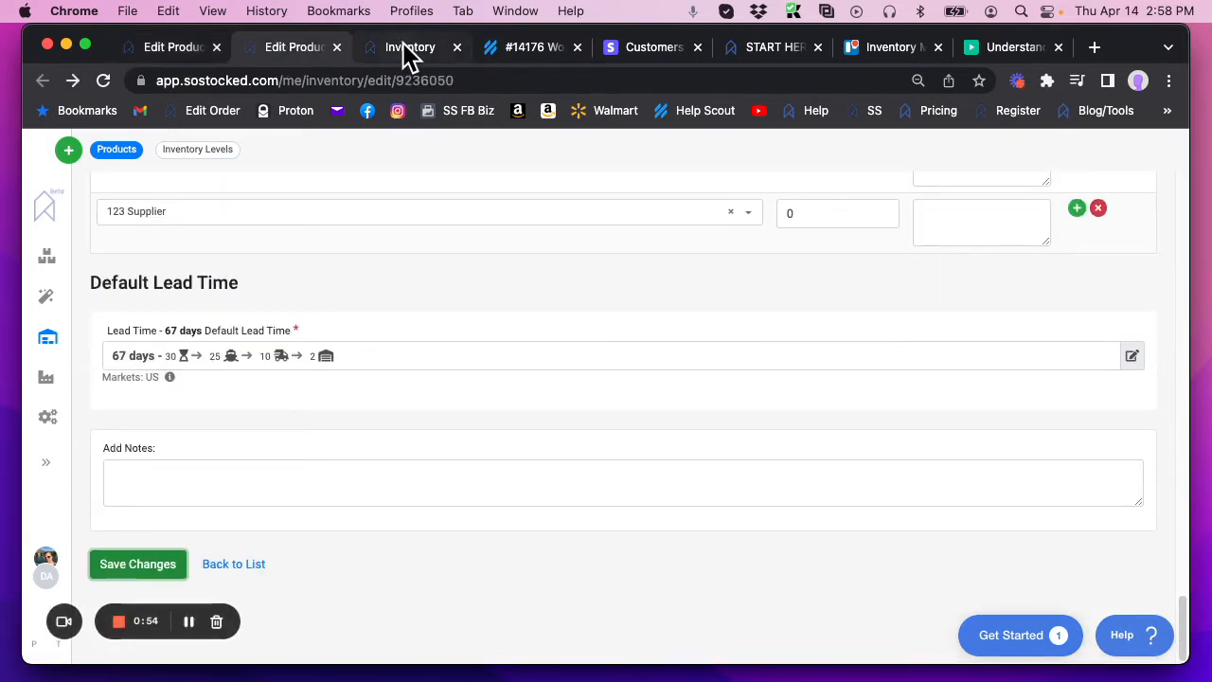
click(401, 42)
click(309, 42)
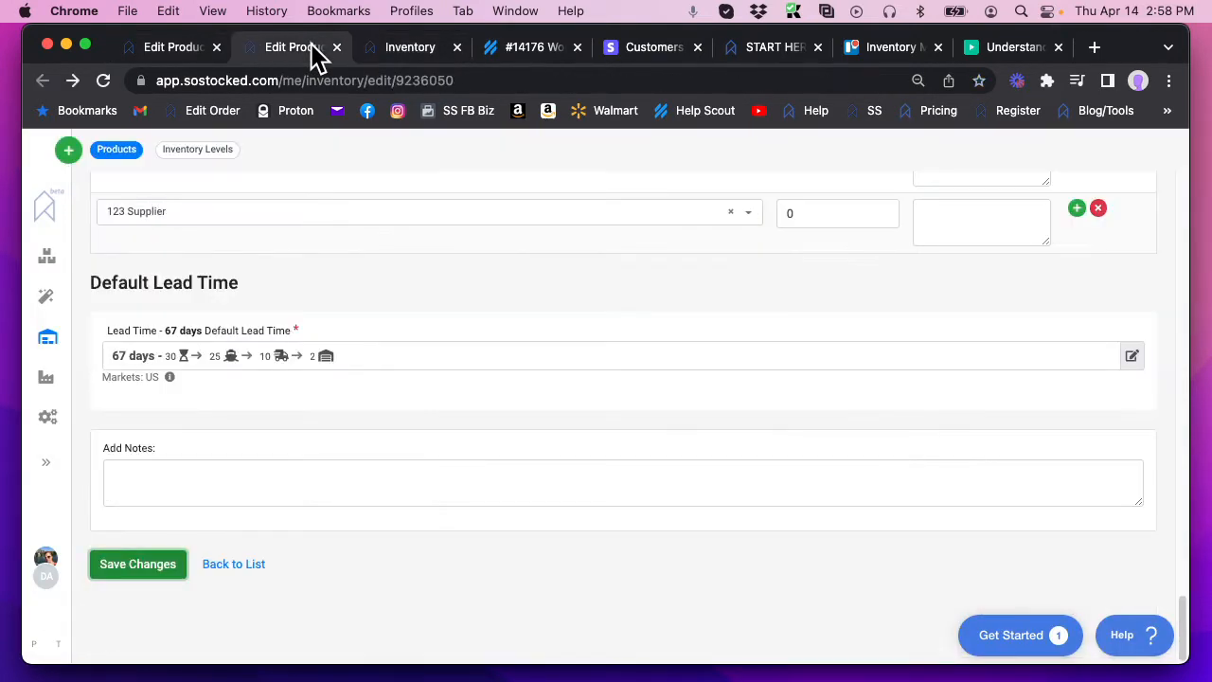
click(411, 47)
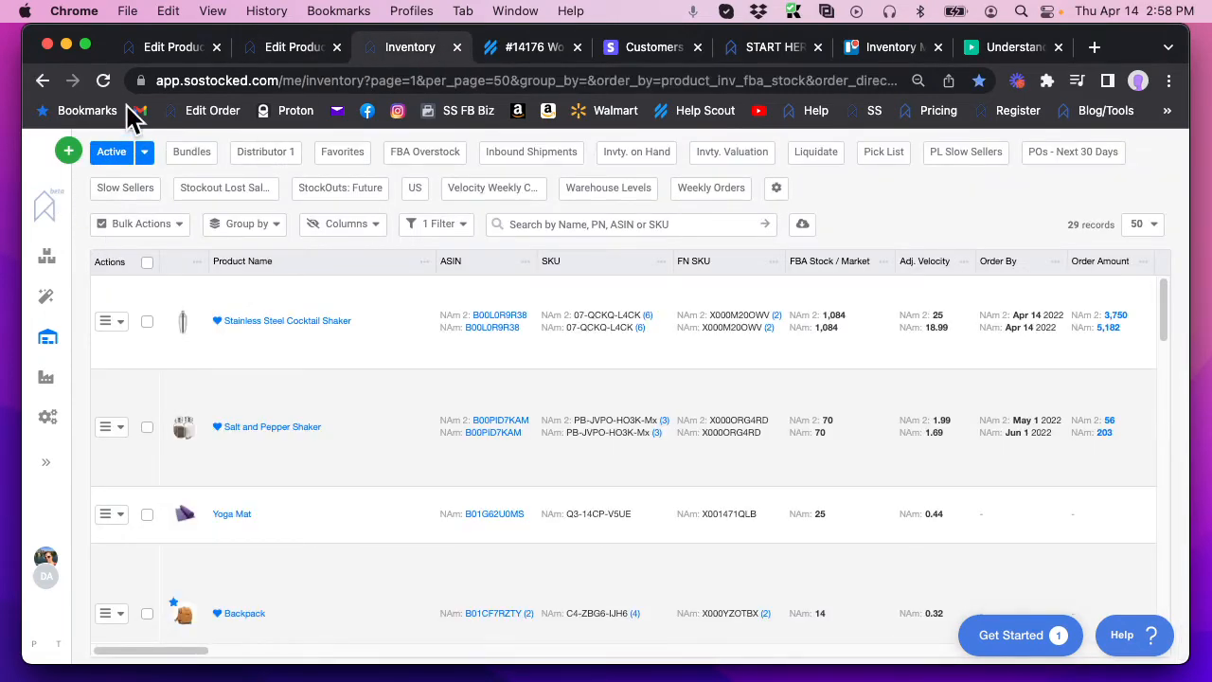
click(42, 80)
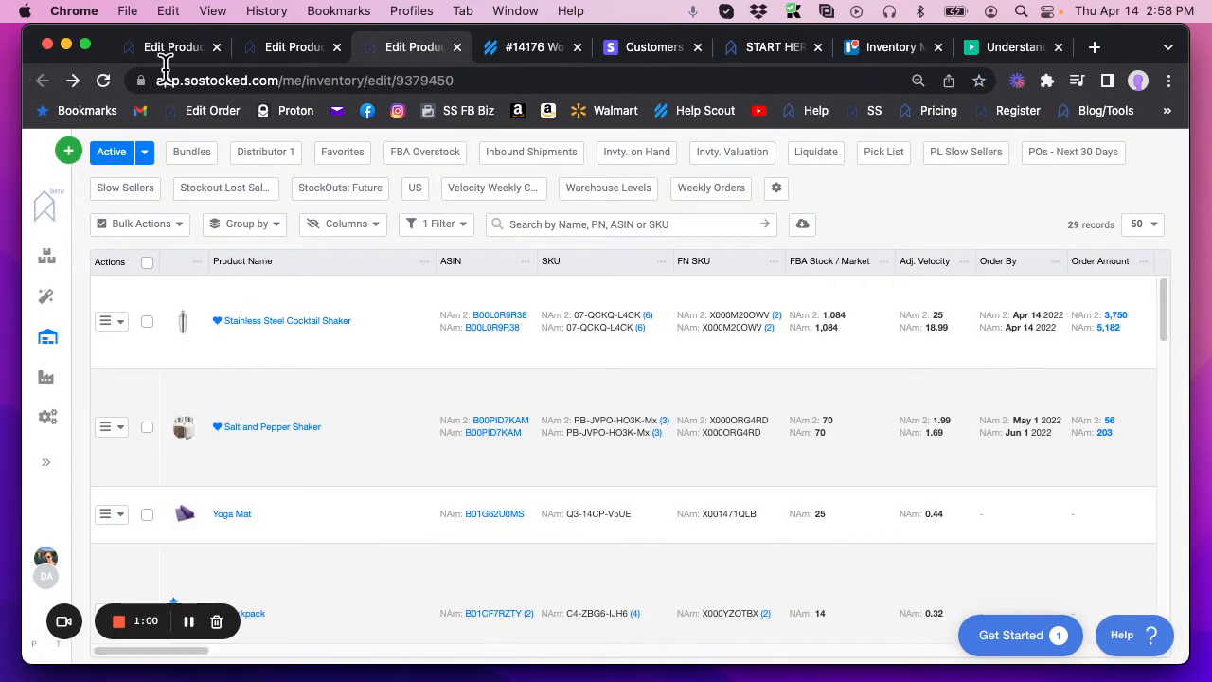
Examine the product details of RM - Dog Food Can on its open edit page
click(297, 47)
scroll(388, 341, up, 10)
scroll(396, 350, up, 10)
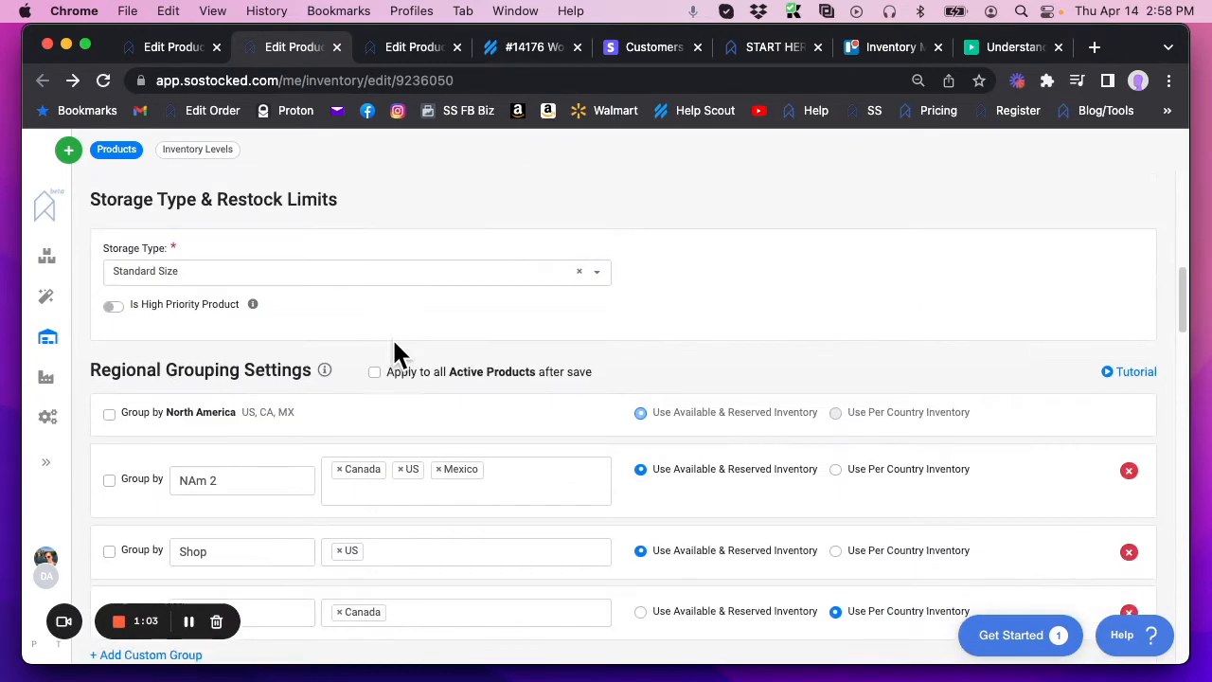
Review the RM Dog Food product's supplier pricing, inventory levels and default lead time
click(417, 47)
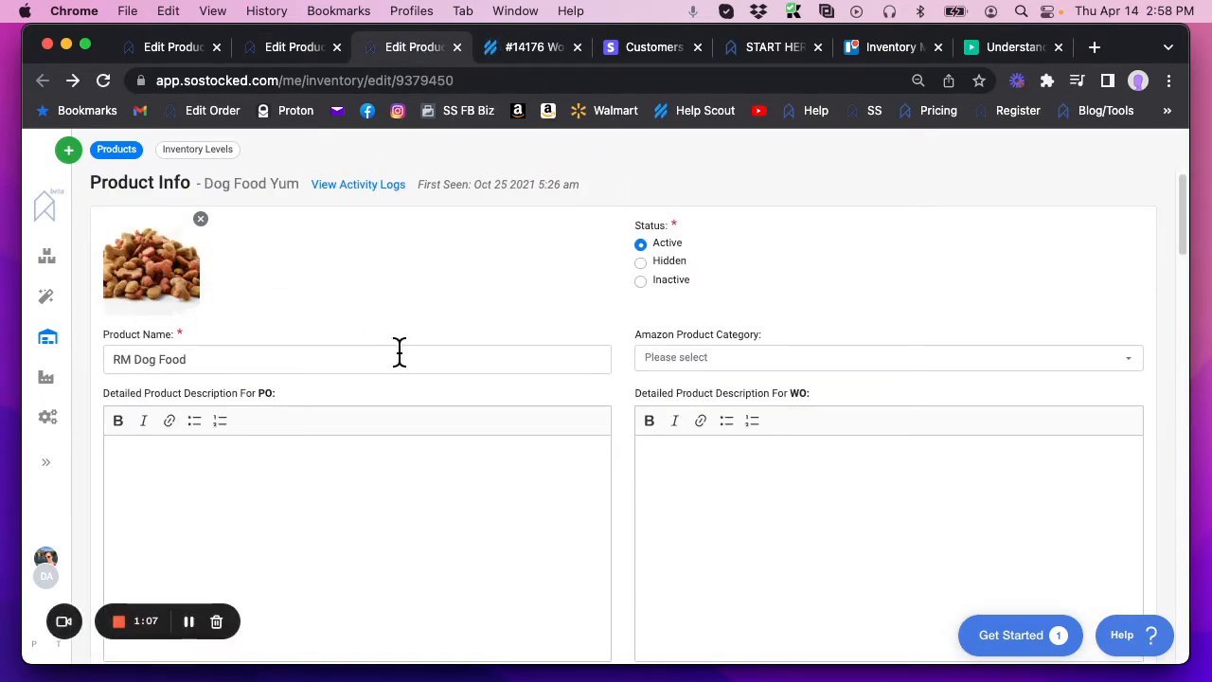
scroll(400, 352, down, 10)
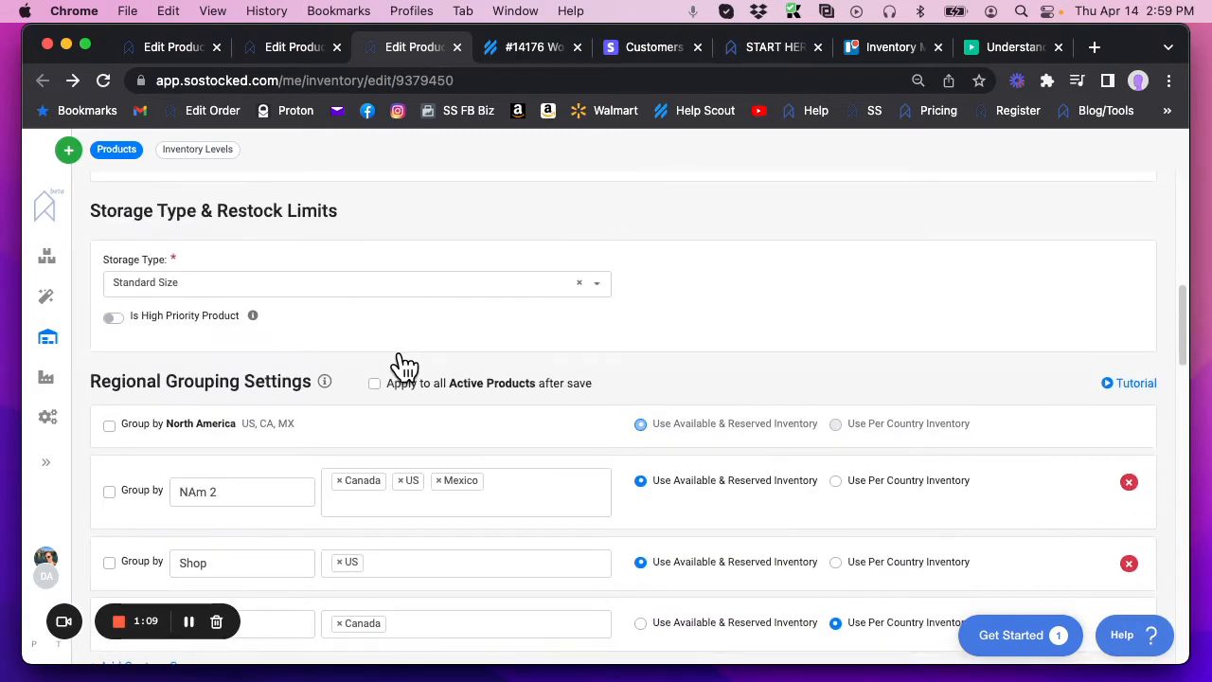
scroll(401, 357, down, 15)
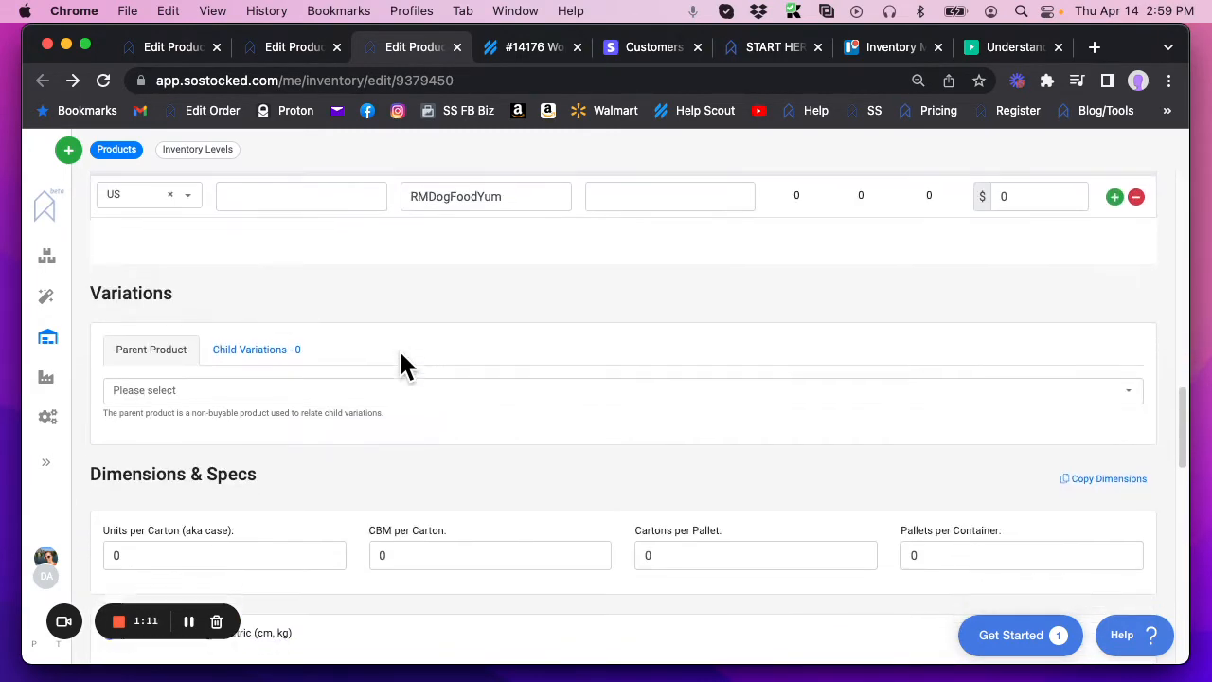
scroll(398, 347, down, 8)
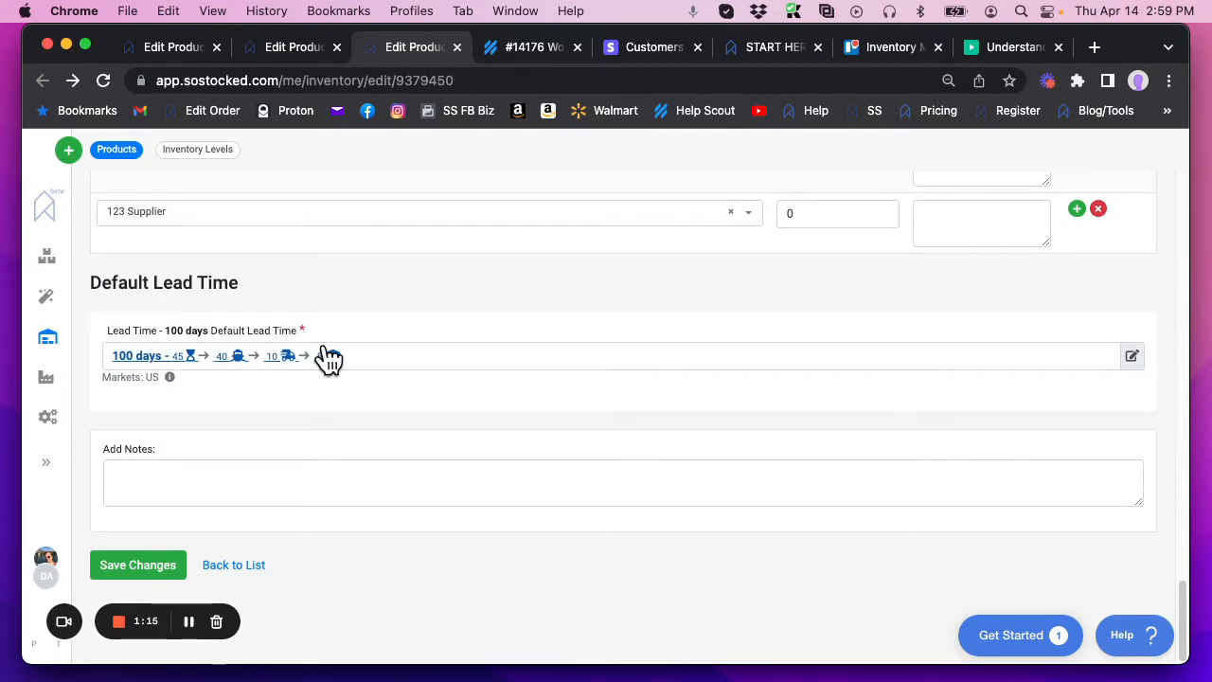
scroll(284, 319, up, 3)
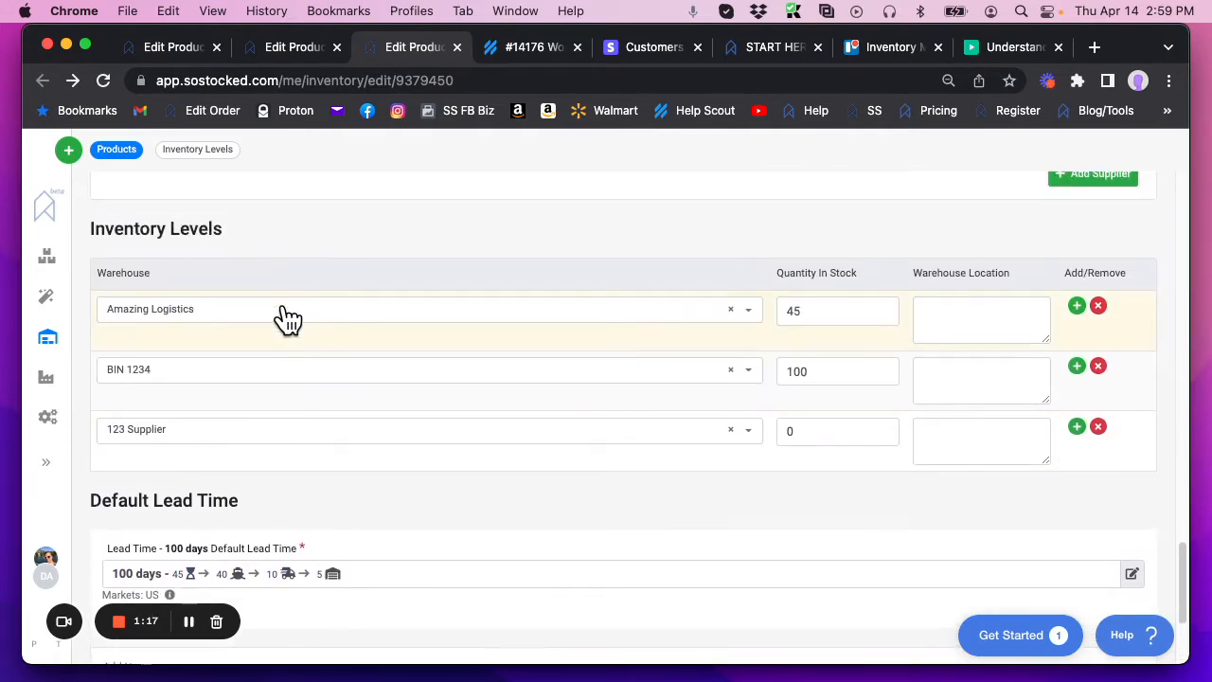
scroll(142, 379, up, 3)
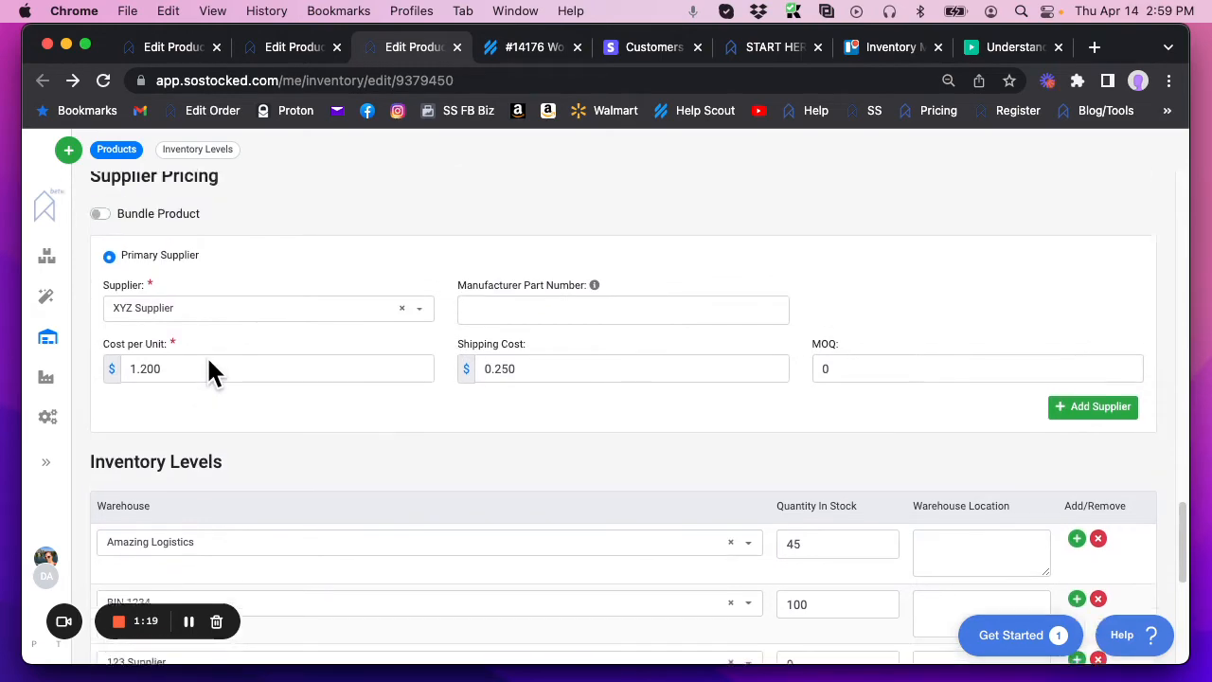
scroll(431, 408, down, 6)
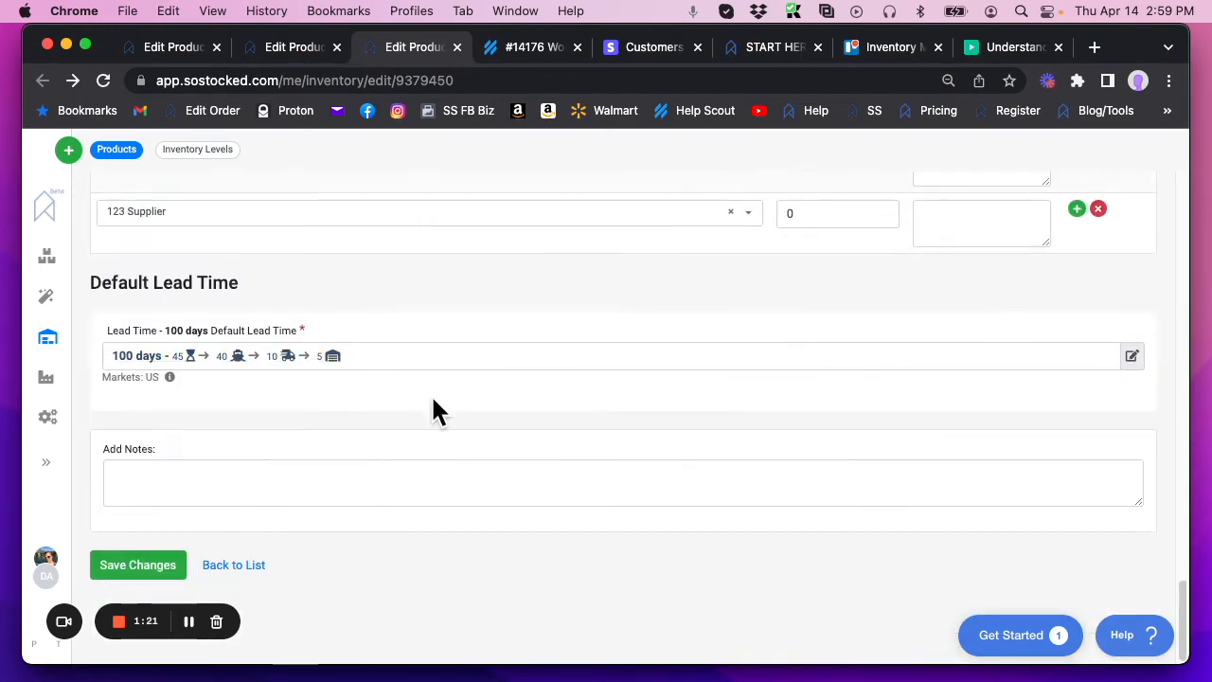
Compare the dog food bundle's product page with its component products, RM Dog Food and RM - Dog Food Can
click(162, 47)
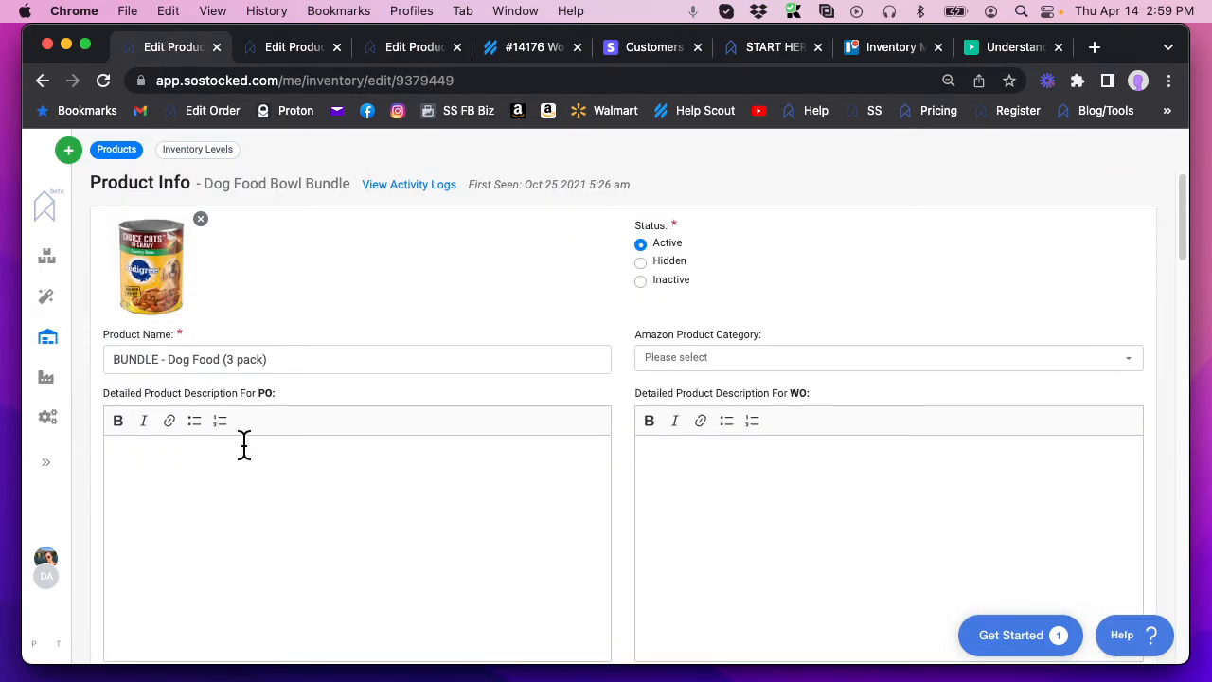
scroll(373, 364, down, 15)
scroll(375, 361, down, 4)
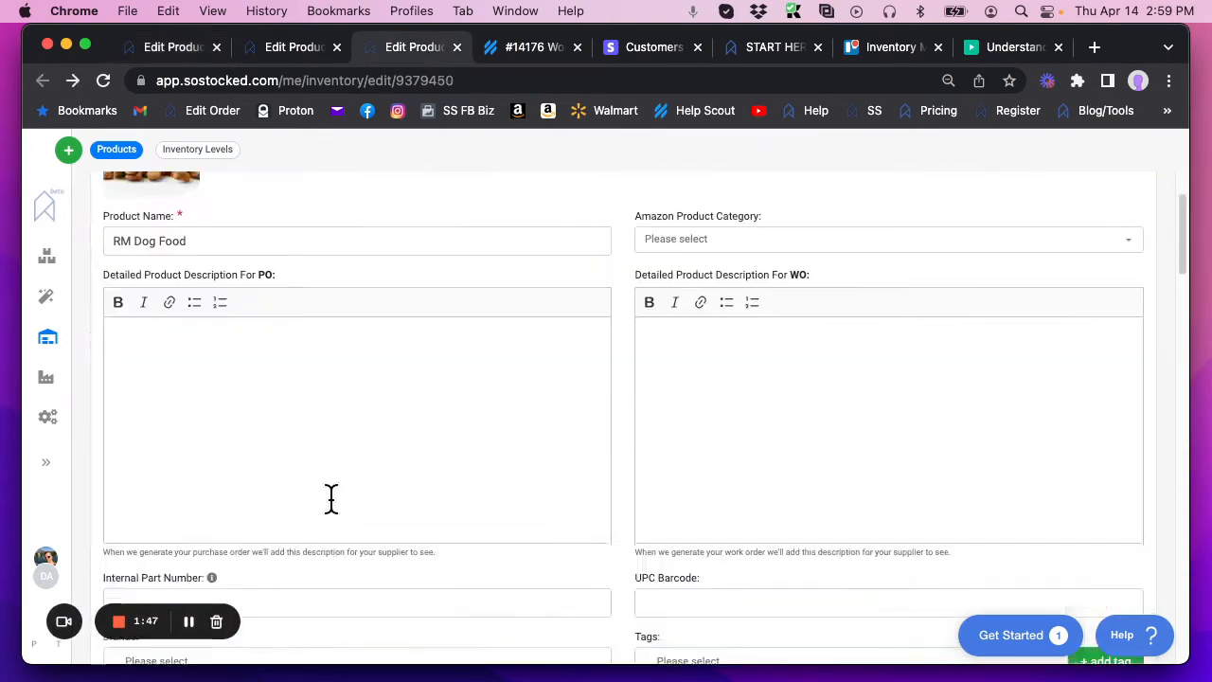
scroll(331, 498, up, 2)
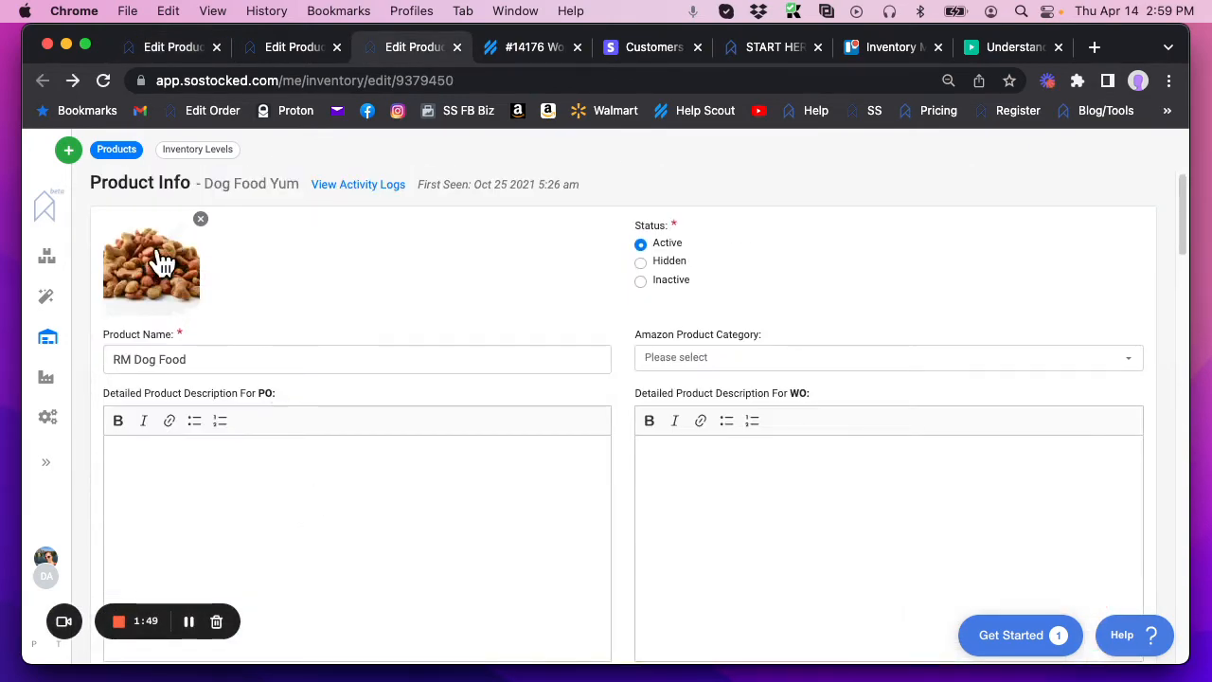
click(262, 47)
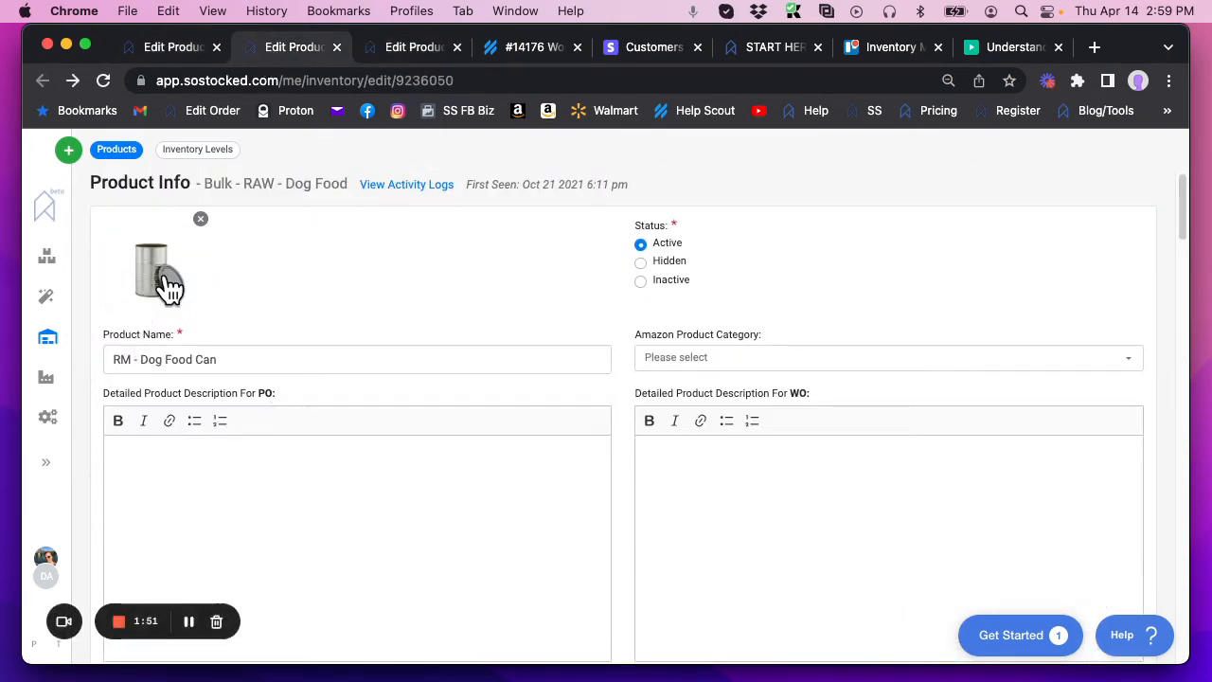
click(166, 54)
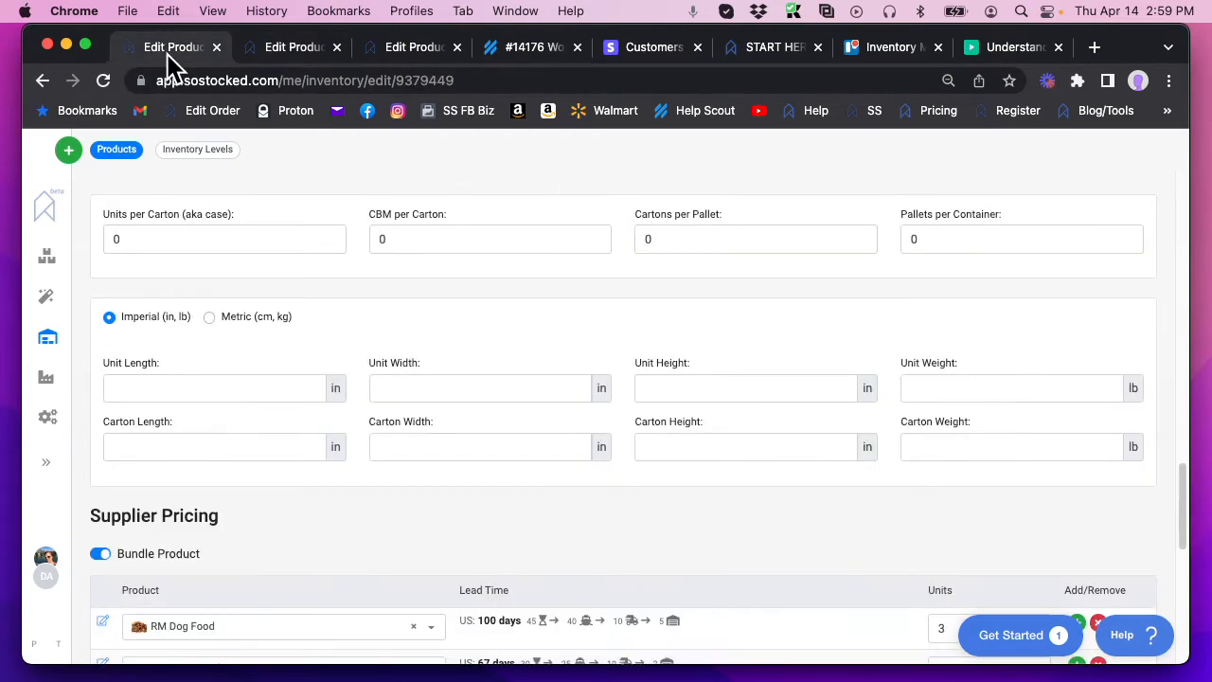
scroll(266, 564, up, 15)
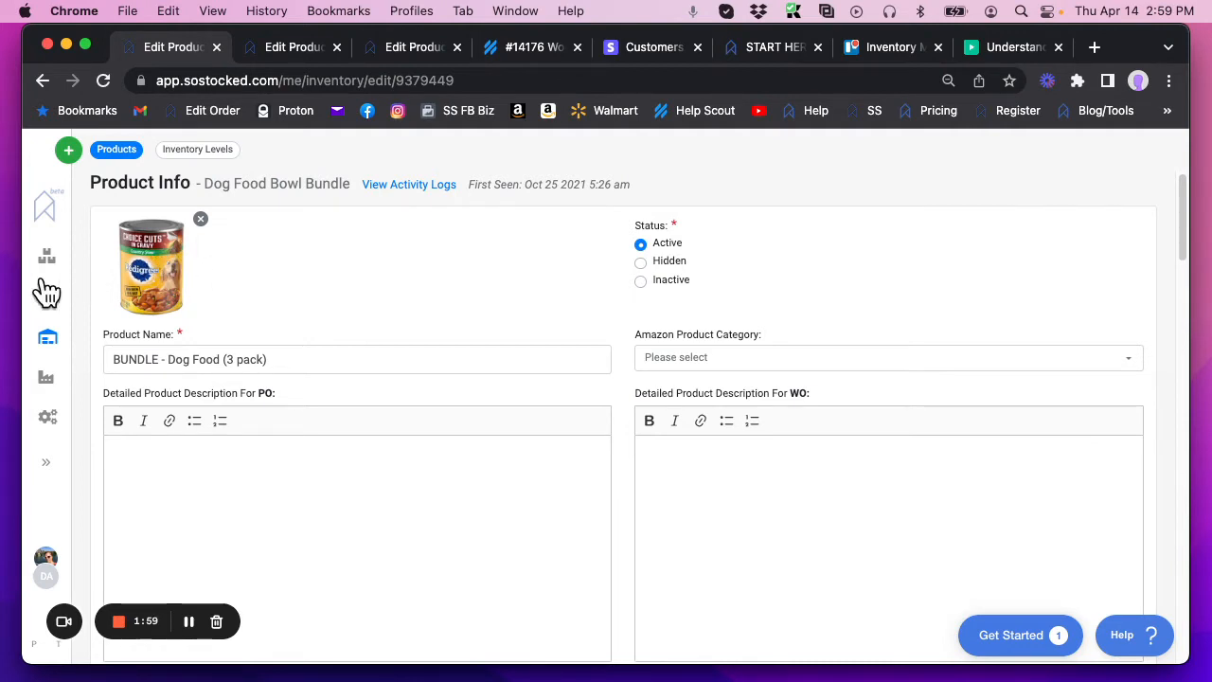
Go back to the inventory list filtered by "dog" and start a new work order for BUNDLE - Dog Food (3 pack)
click(42, 81)
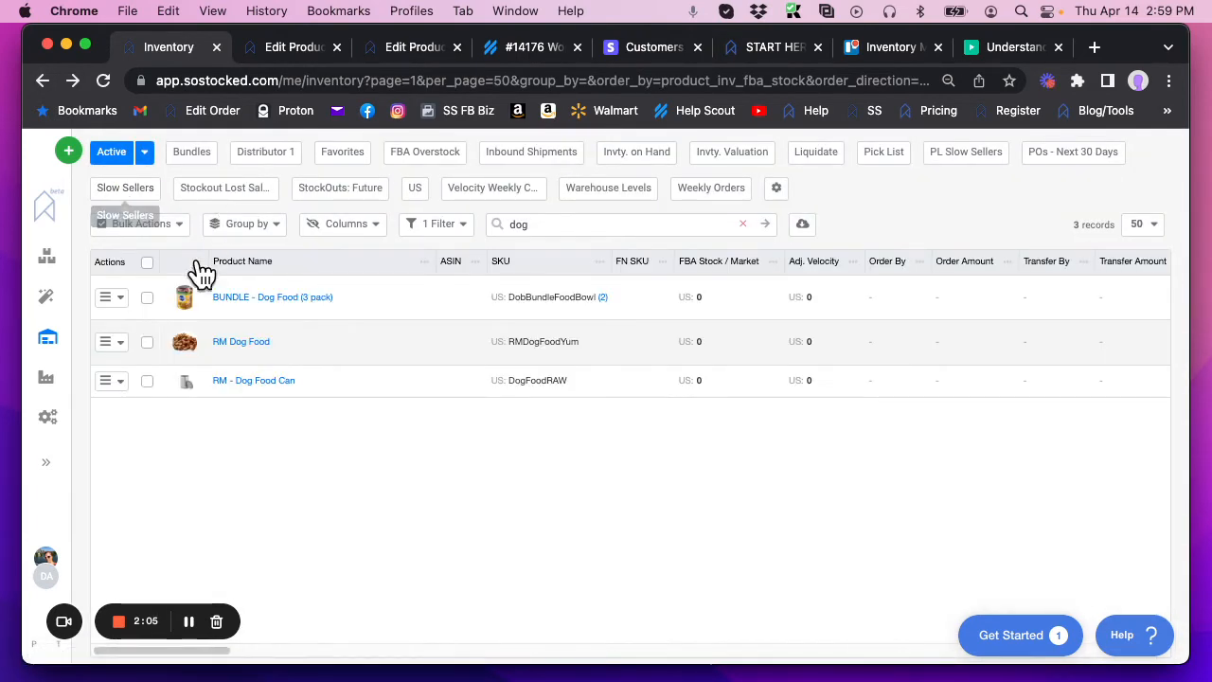
click(121, 297)
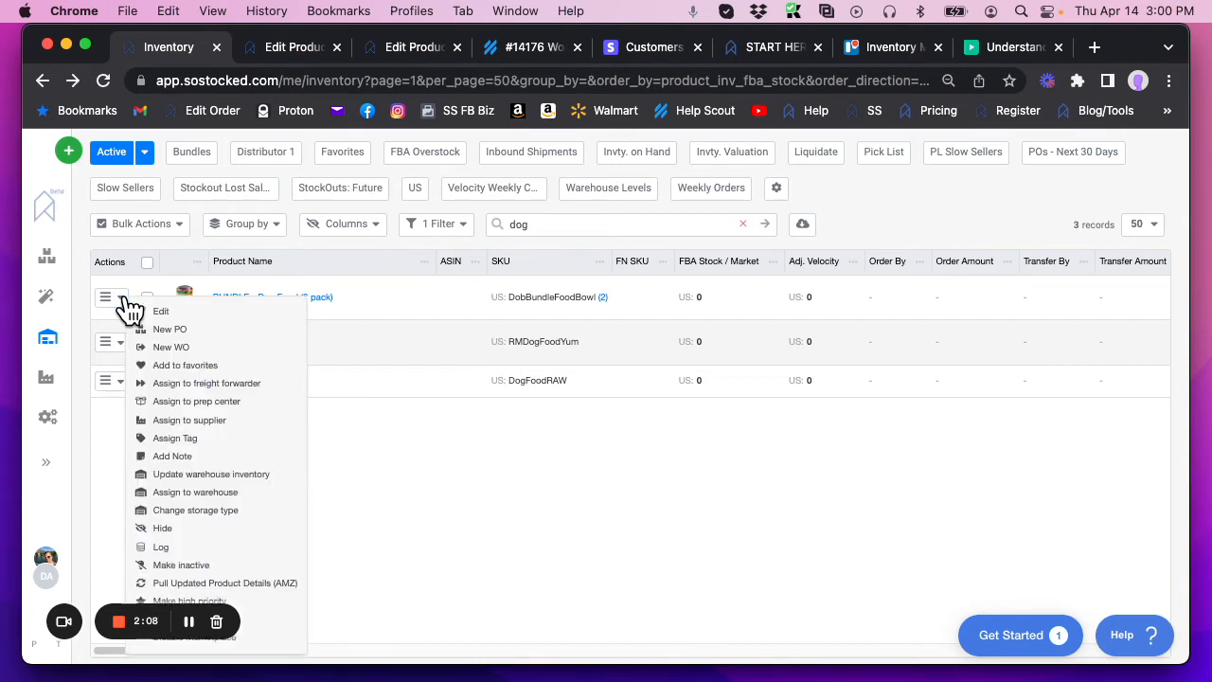
click(174, 345)
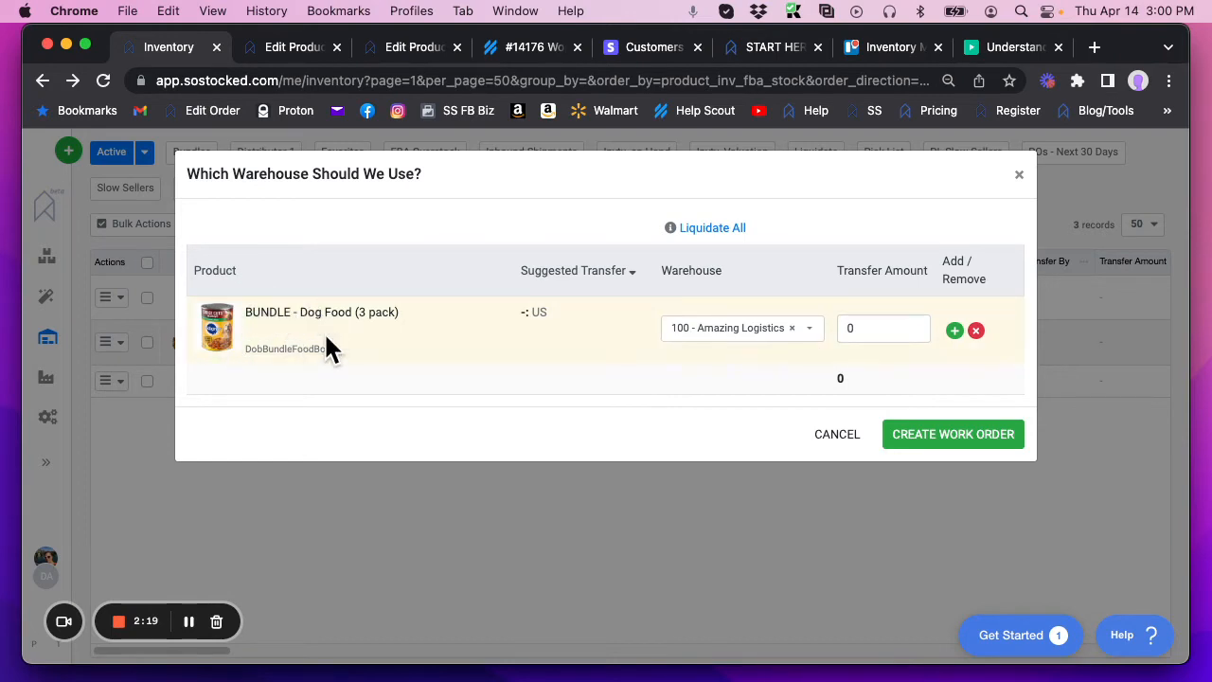
click(890, 329)
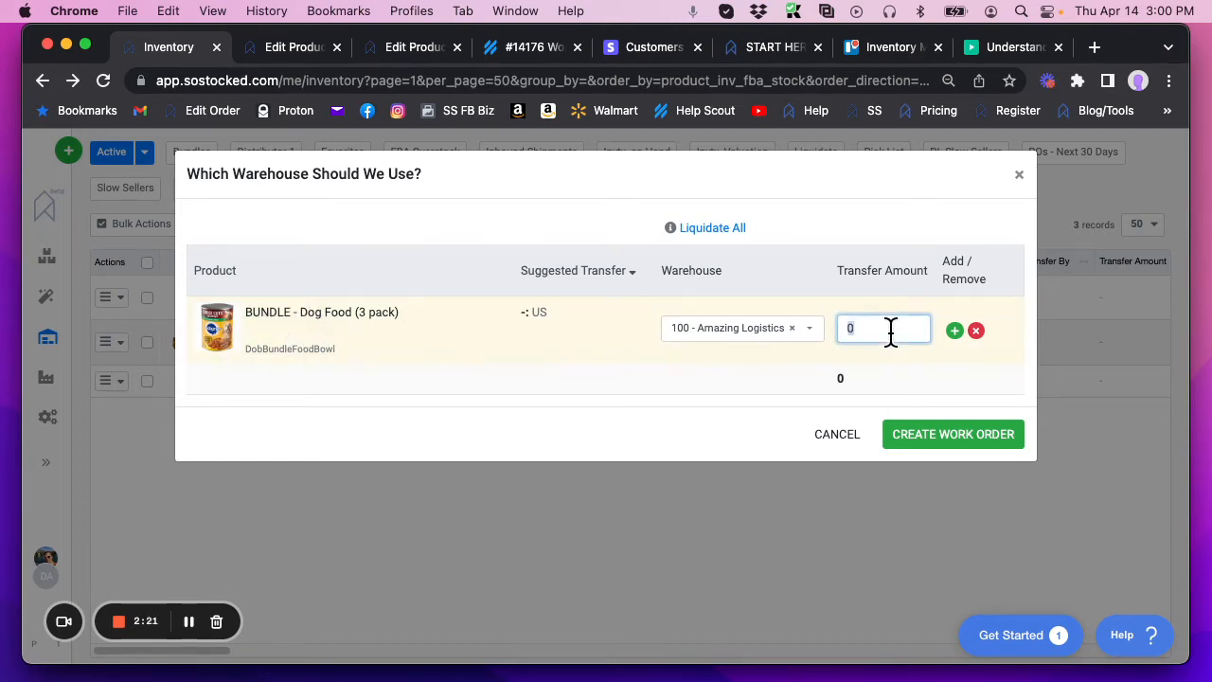
text(100)
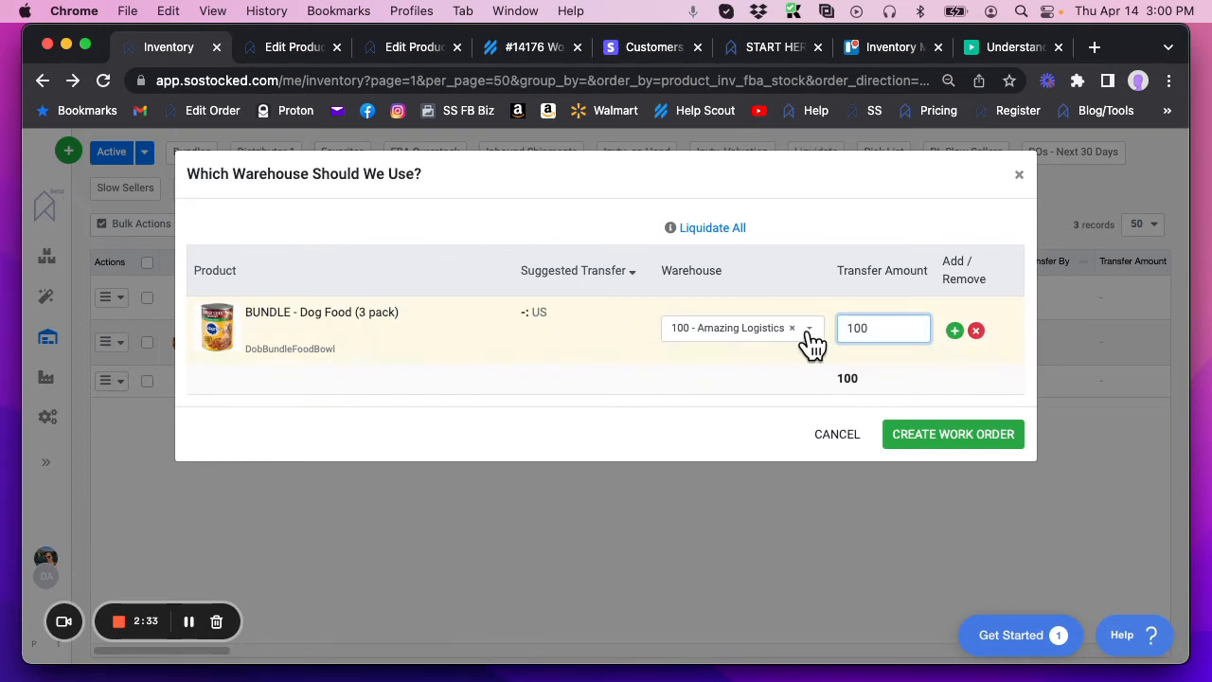
drag(912, 331, 806, 335)
key(BackSpace)
Create the bundle's work order from the Amazing Logistics warehouse and enable combining items in addition to shipping
click(943, 438)
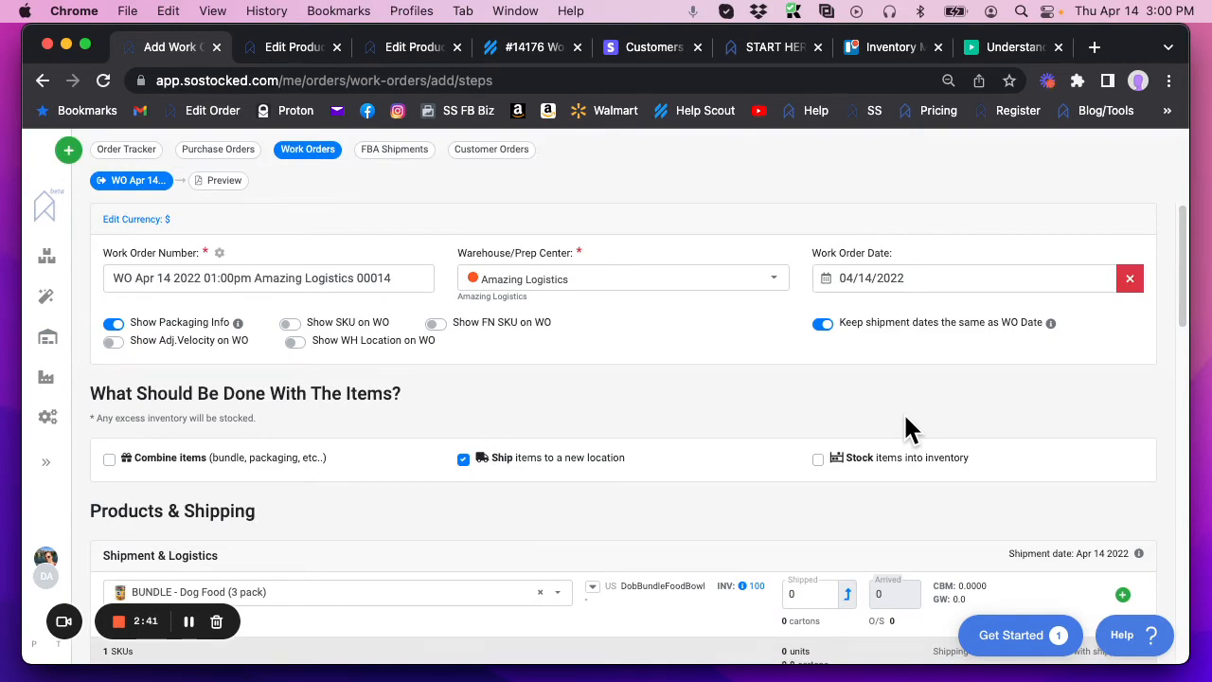
scroll(835, 379, down, 3)
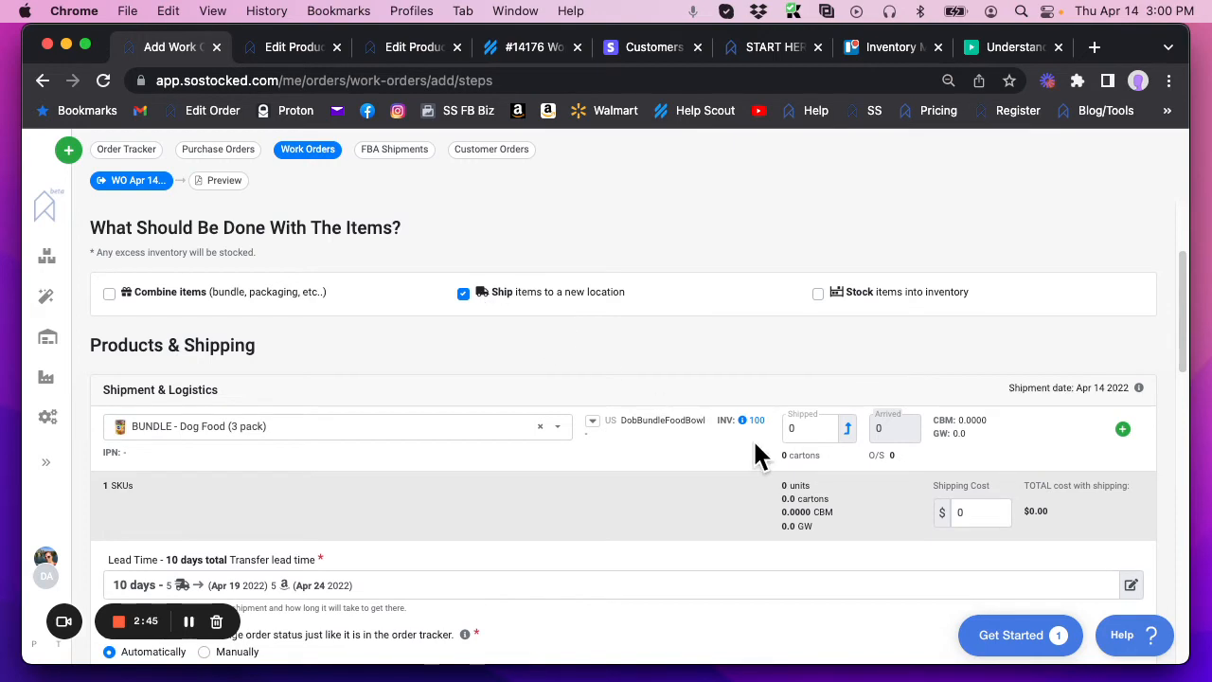
scroll(518, 375, up, 2)
scroll(518, 375, up, 1)
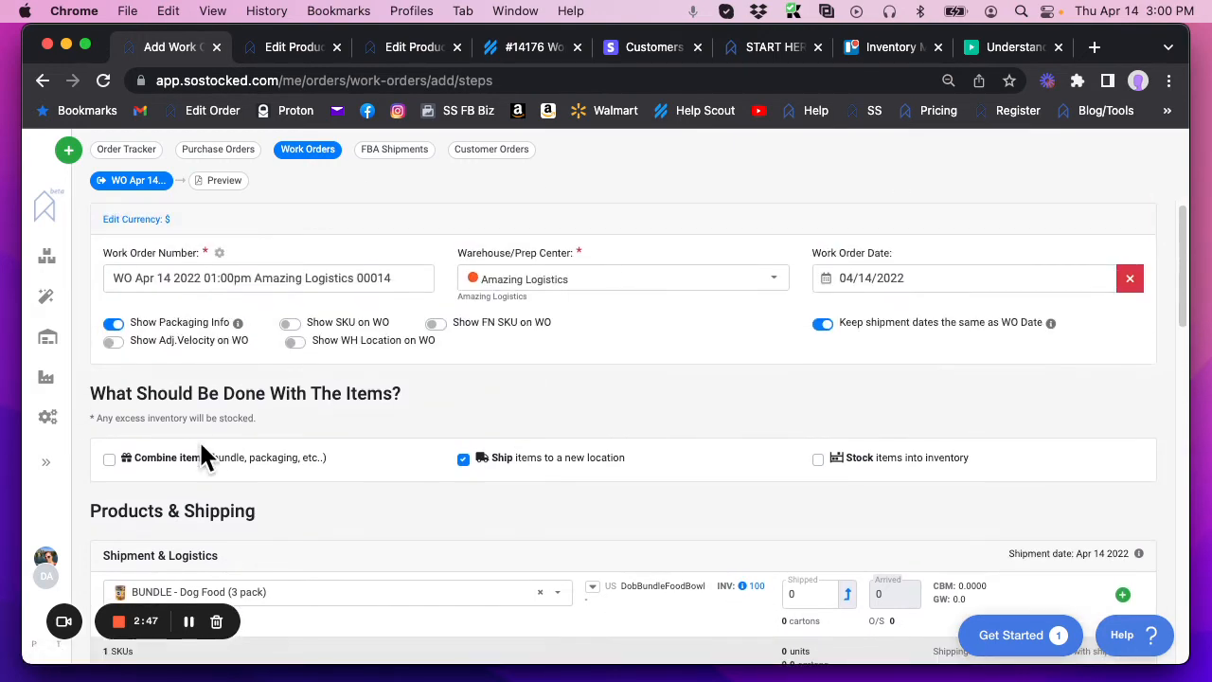
click(109, 460)
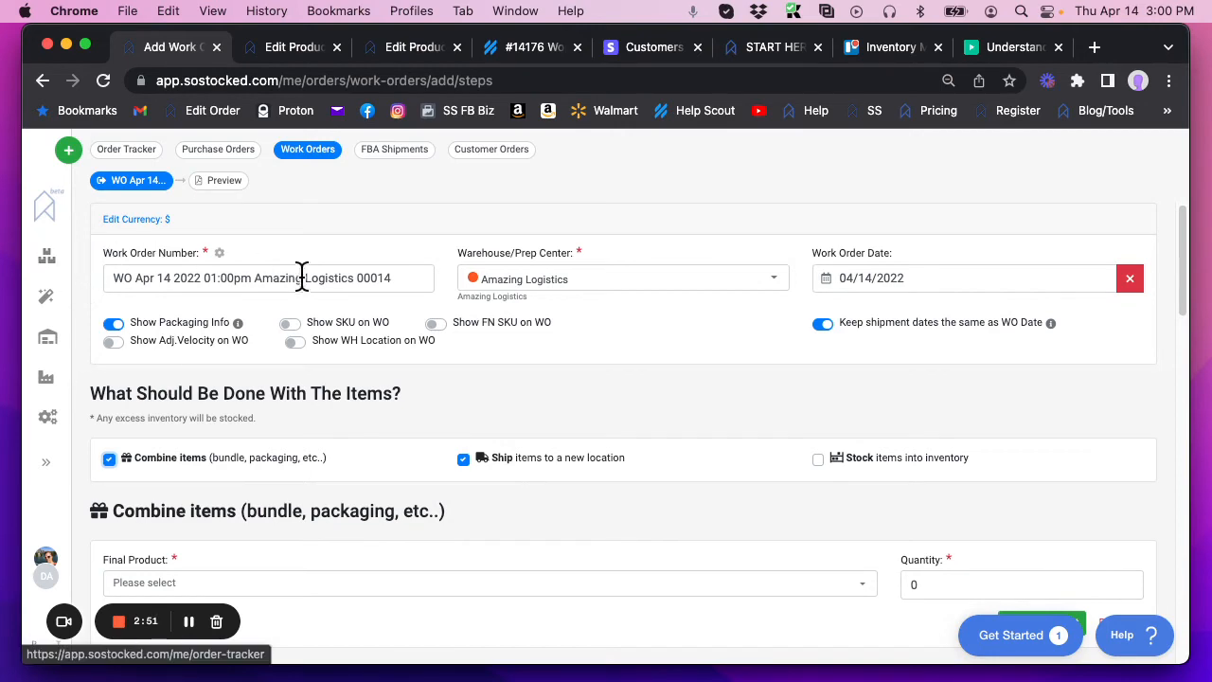
scroll(356, 336, down, 3)
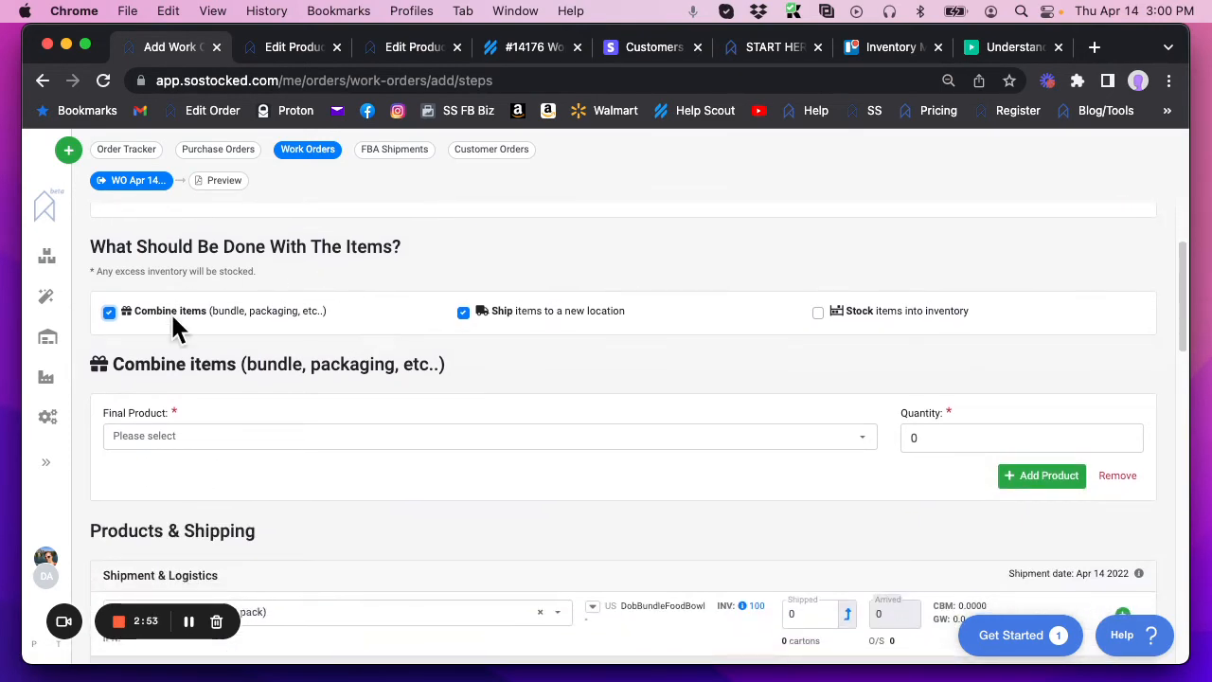
Set the final product to combine to BUNDLE - Dog Food (3 pack) with a quantity of 1000
click(201, 445)
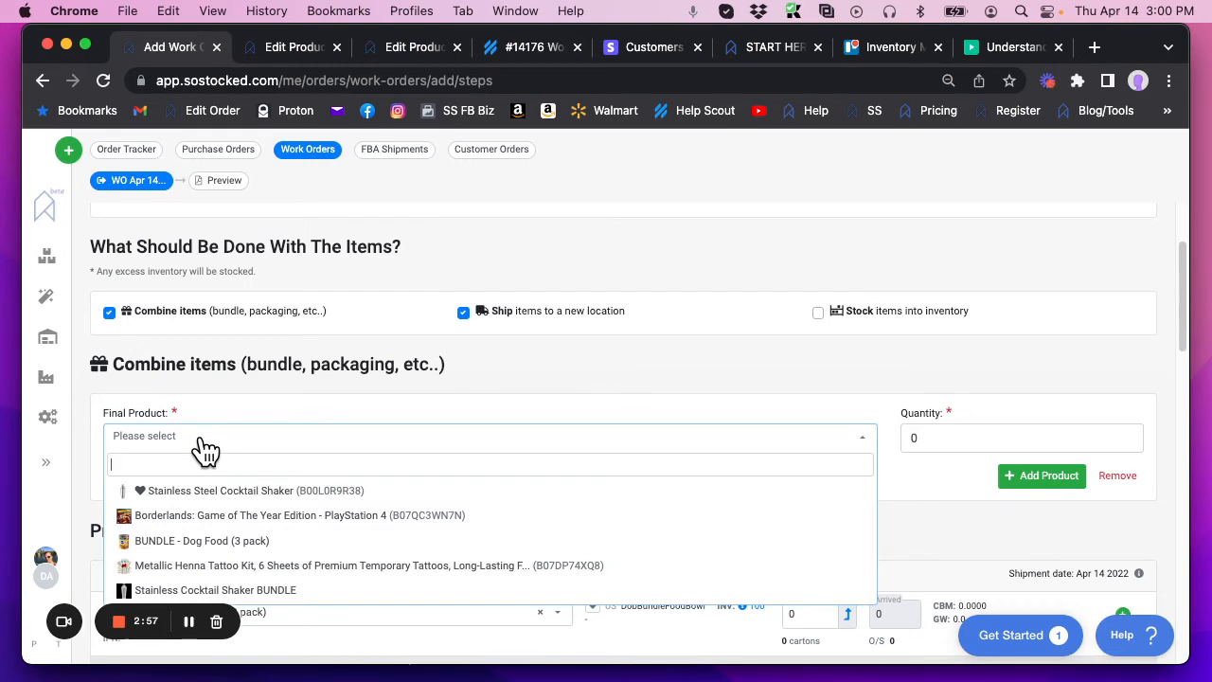
text(dog)
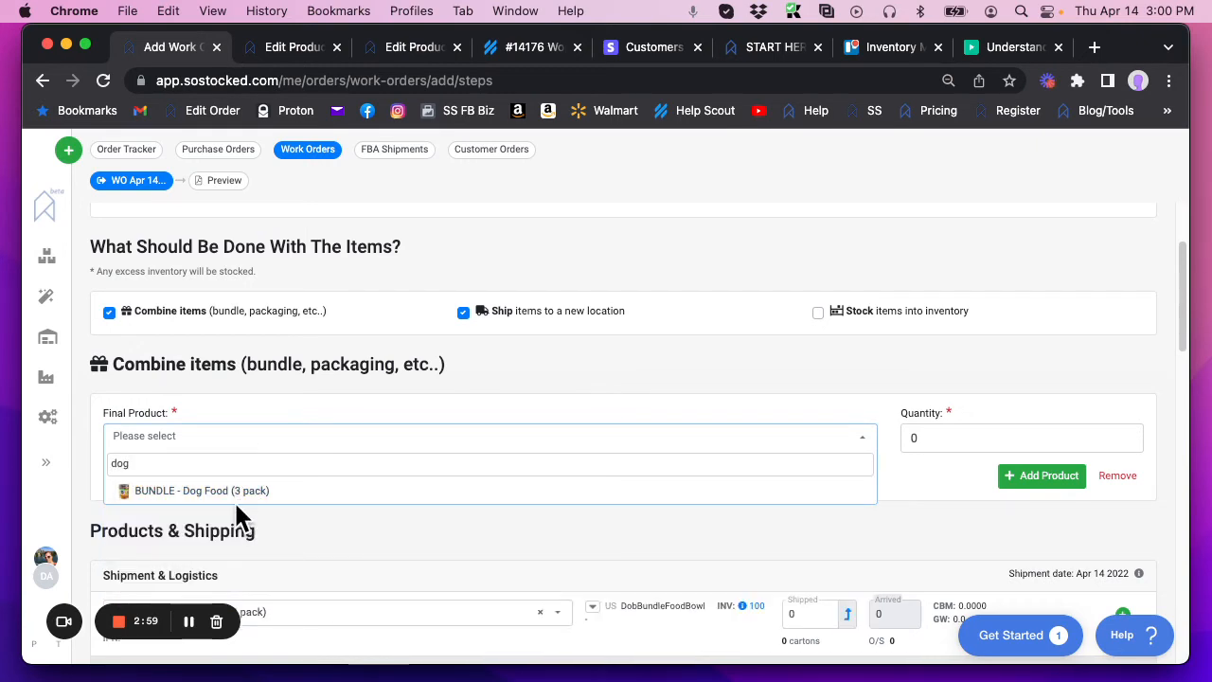
click(236, 504)
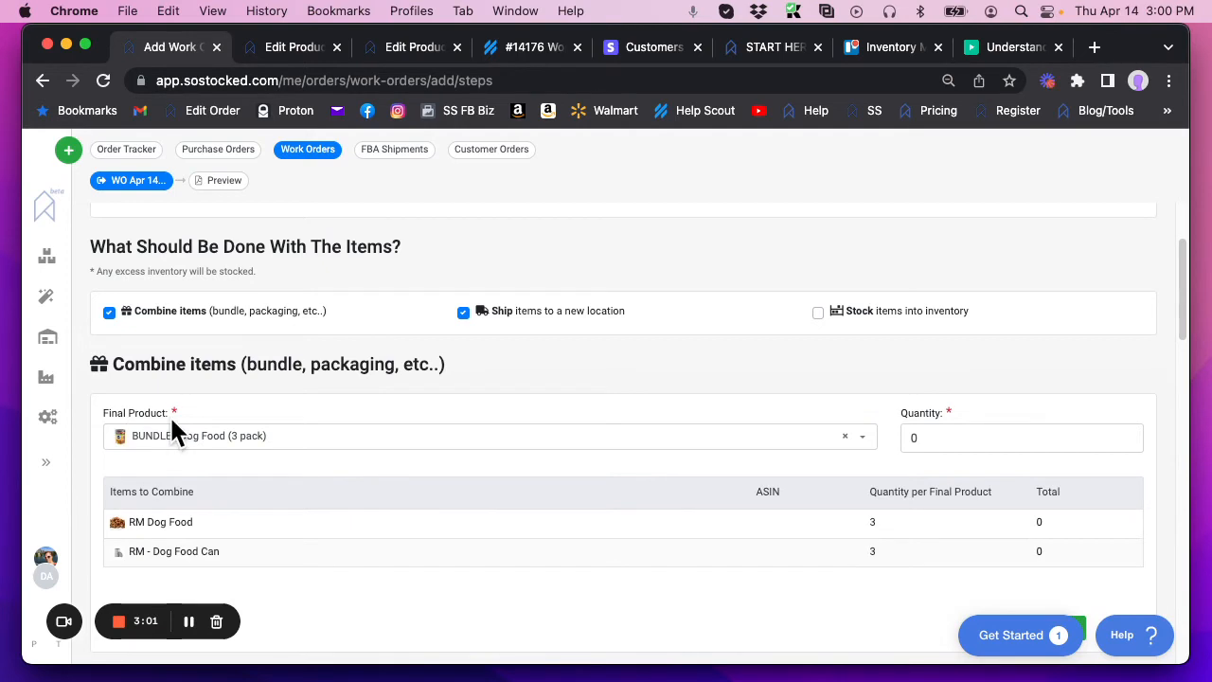
scroll(719, 435, down, 2)
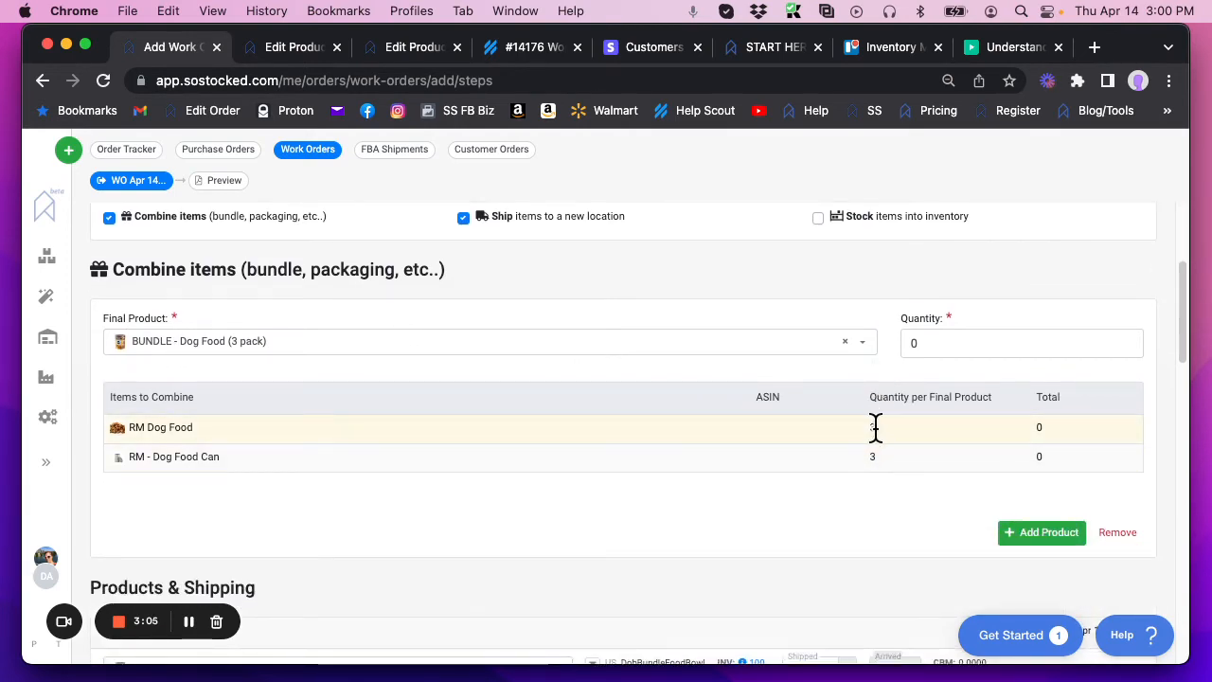
click(915, 345)
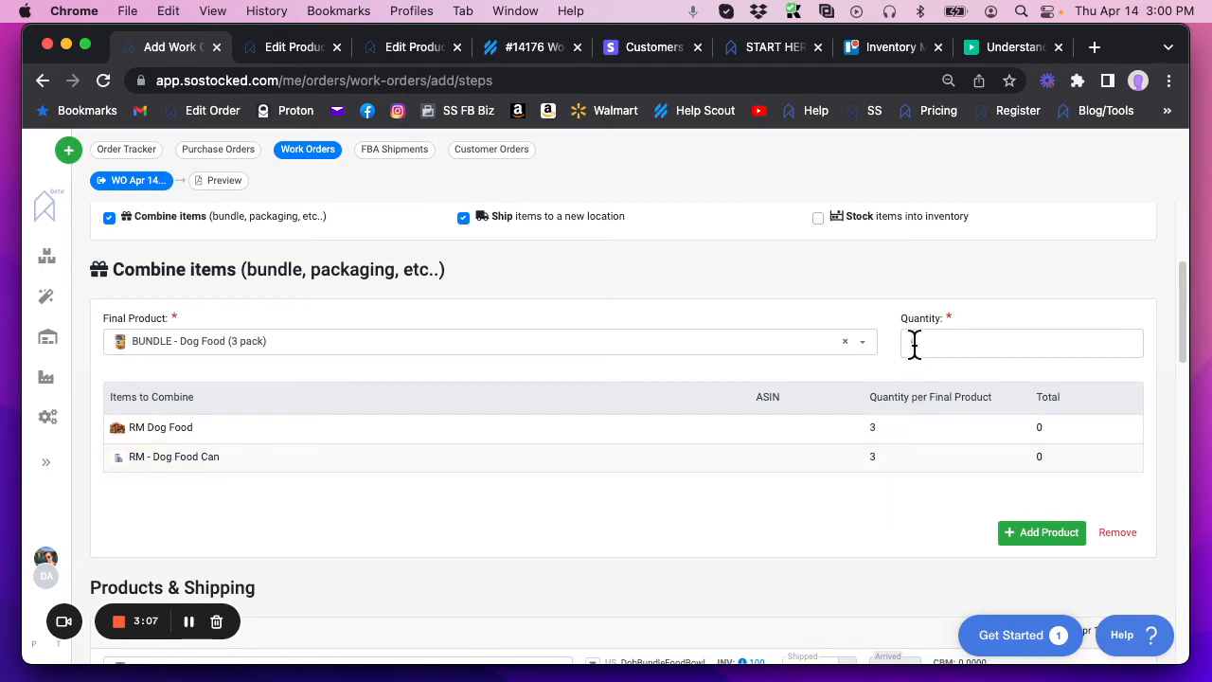
click(934, 343)
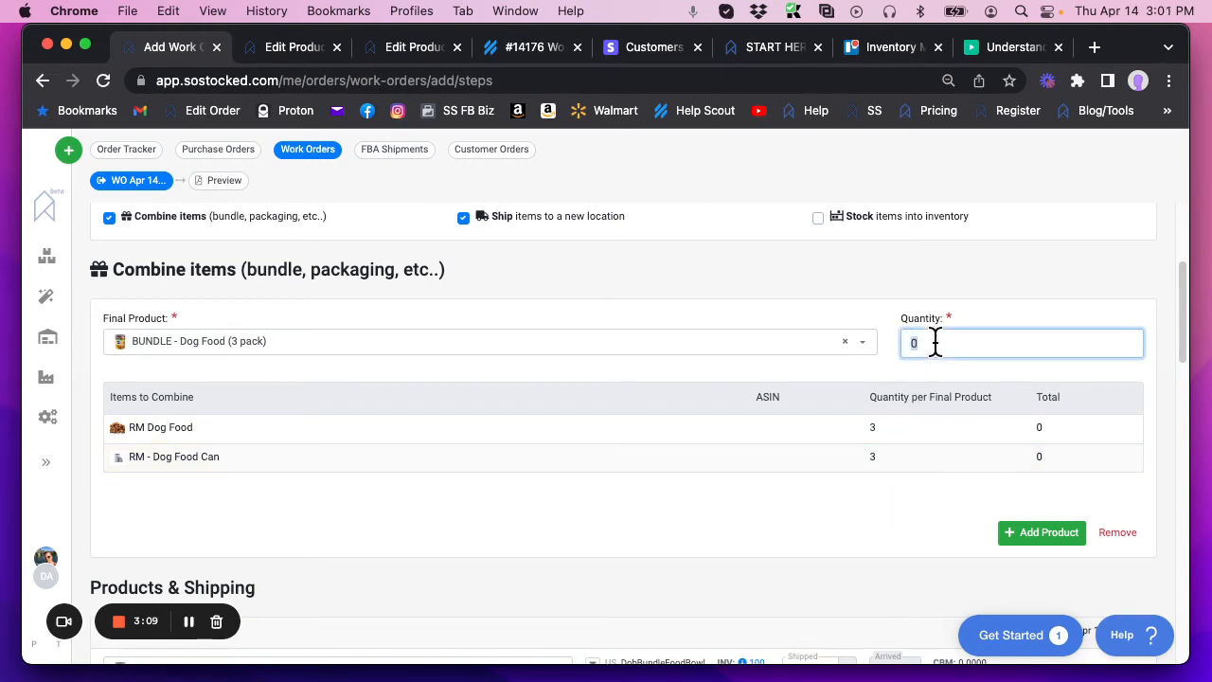
text(1000)
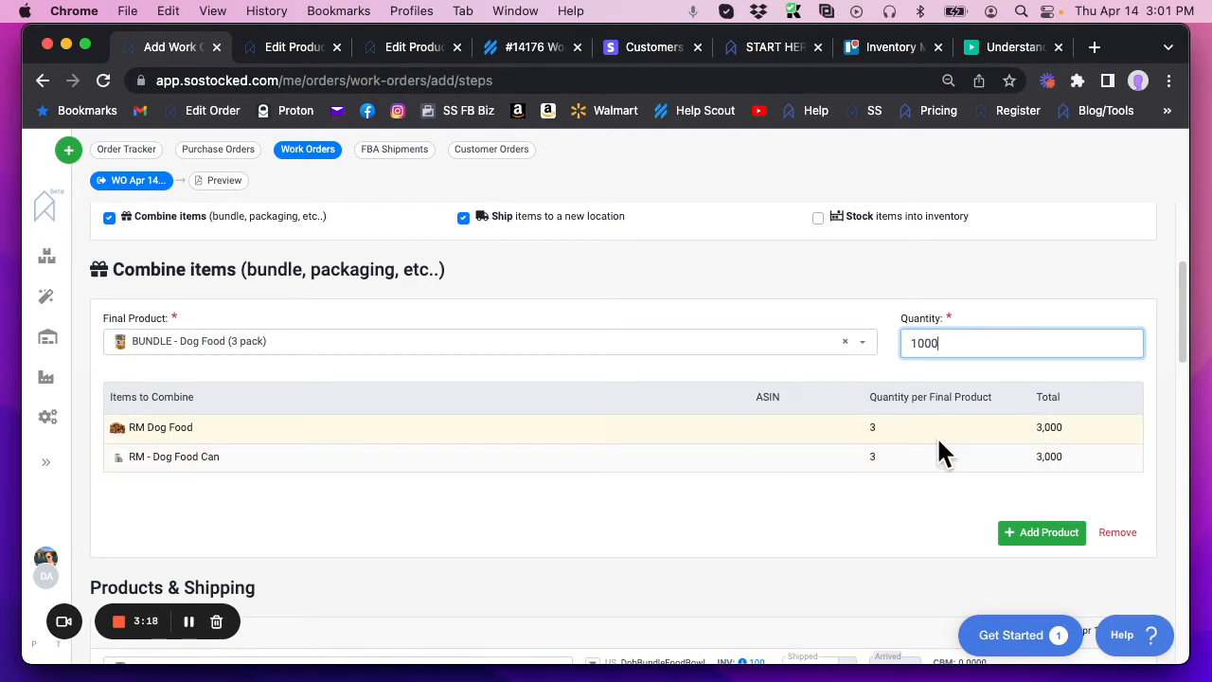
Remove the existing bundle shipment from the work order's Products & Shipping section
scroll(190, 313, up, 2)
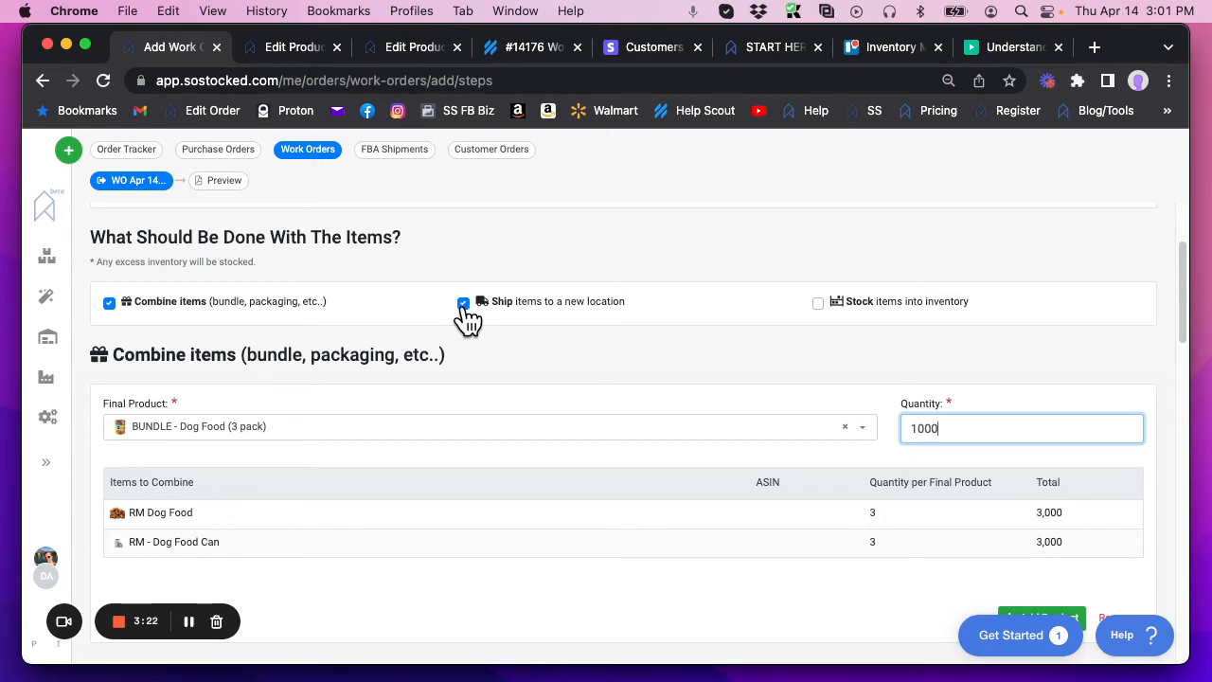
scroll(466, 319, down, 3)
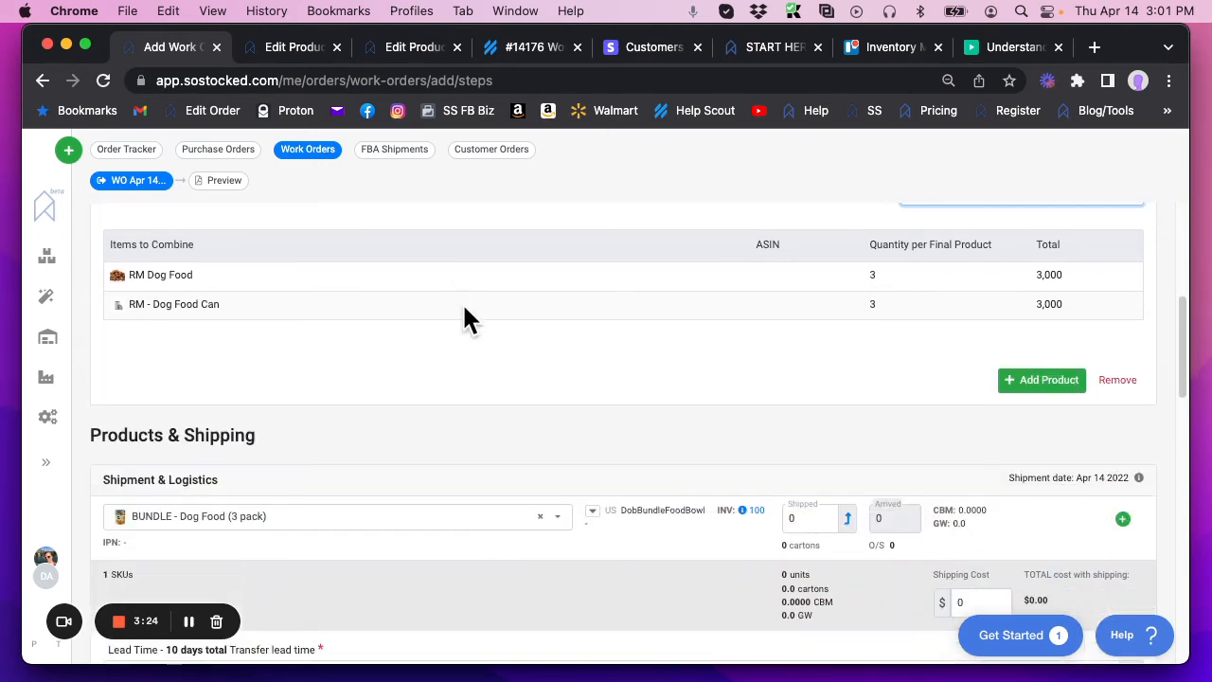
scroll(466, 319, down, 2)
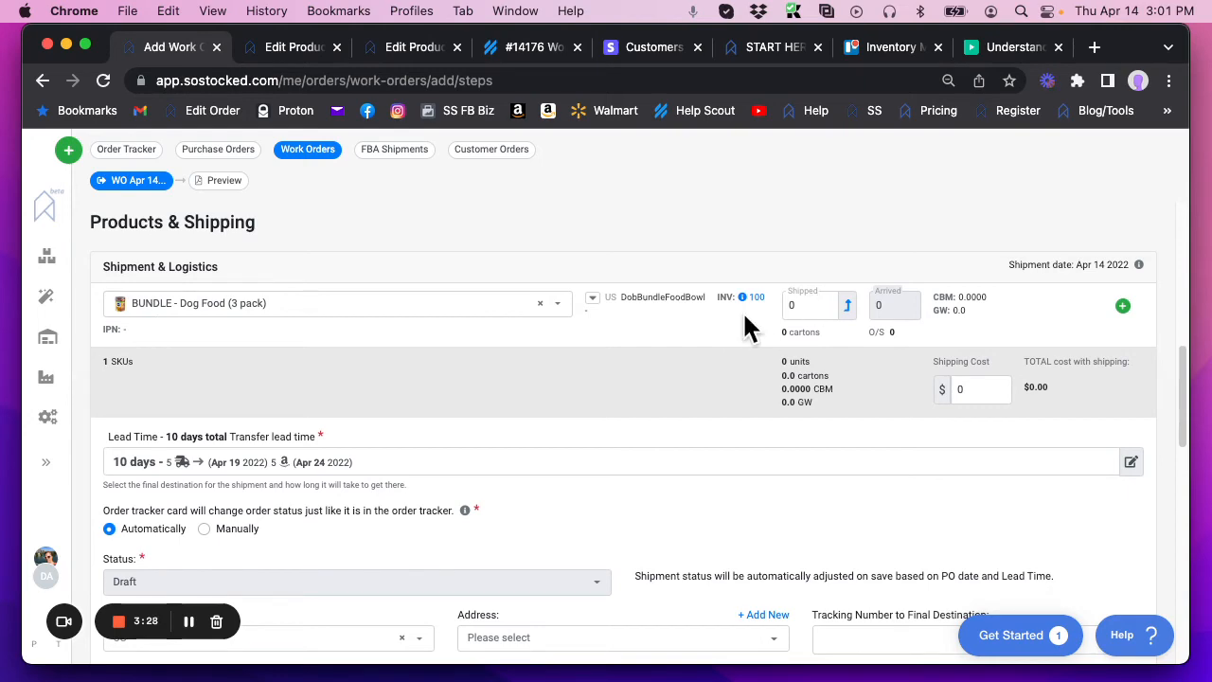
scroll(442, 382, up, 1)
scroll(1032, 436, down, 5)
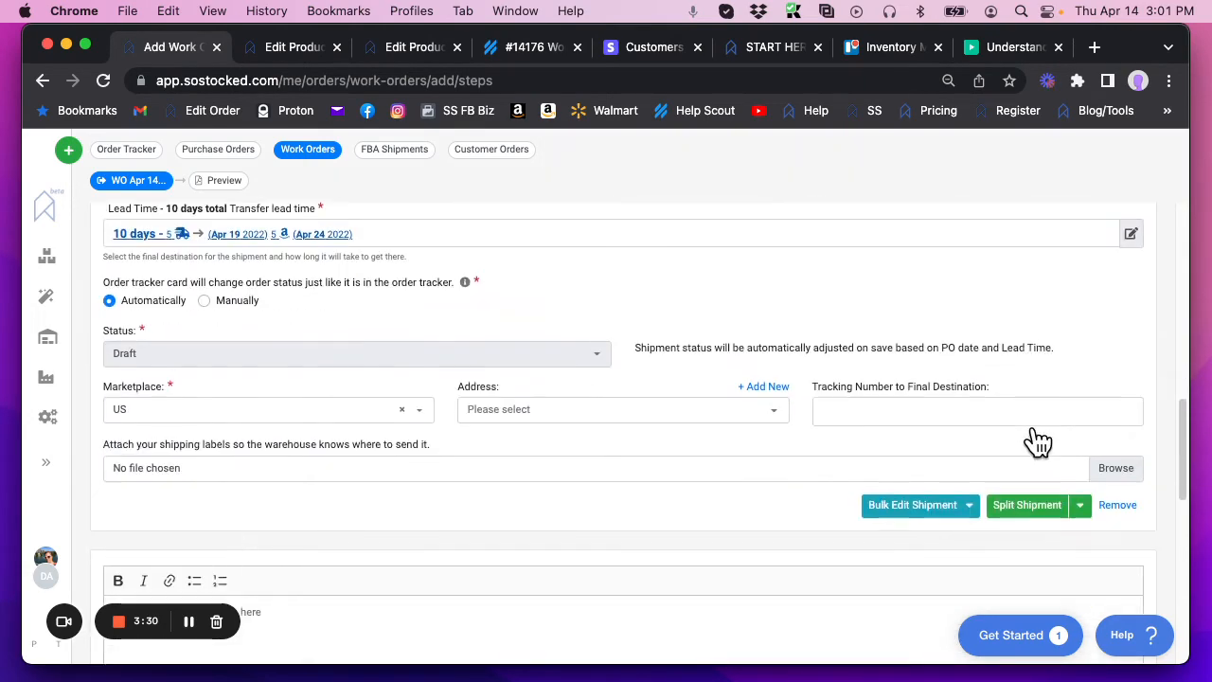
click(1118, 441)
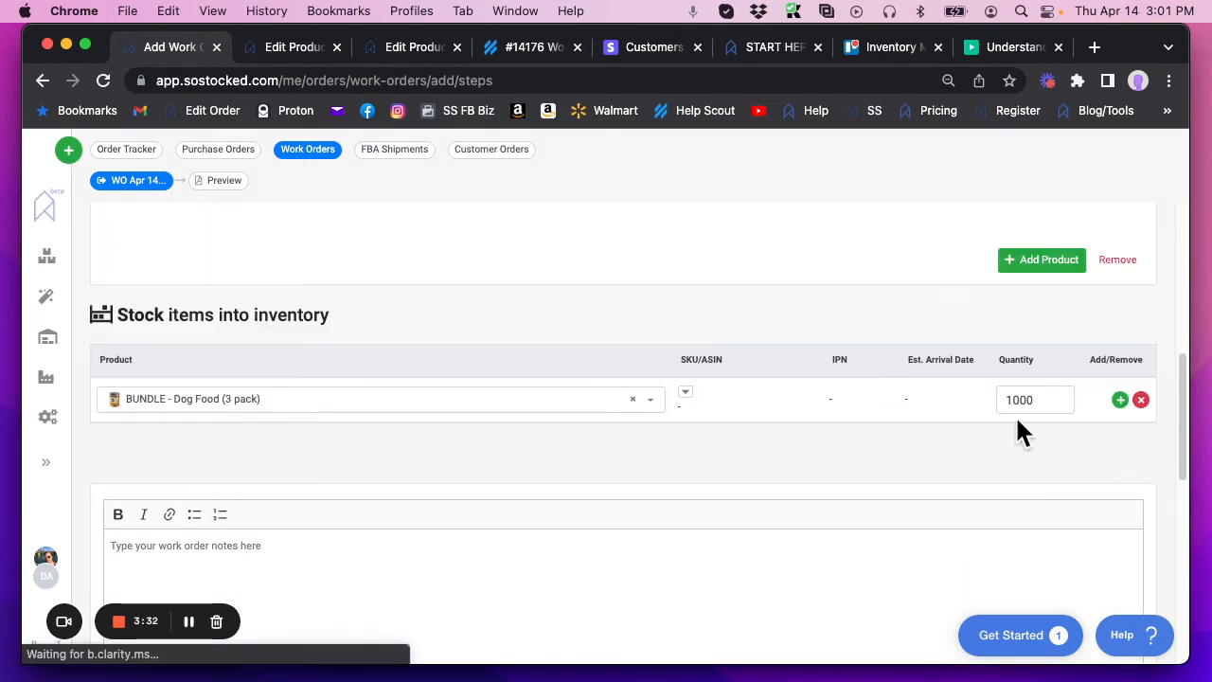
Turn shipping items to a new location back on and turn off stocking items into inventory
scroll(587, 449, up, 4)
scroll(592, 453, up, 1)
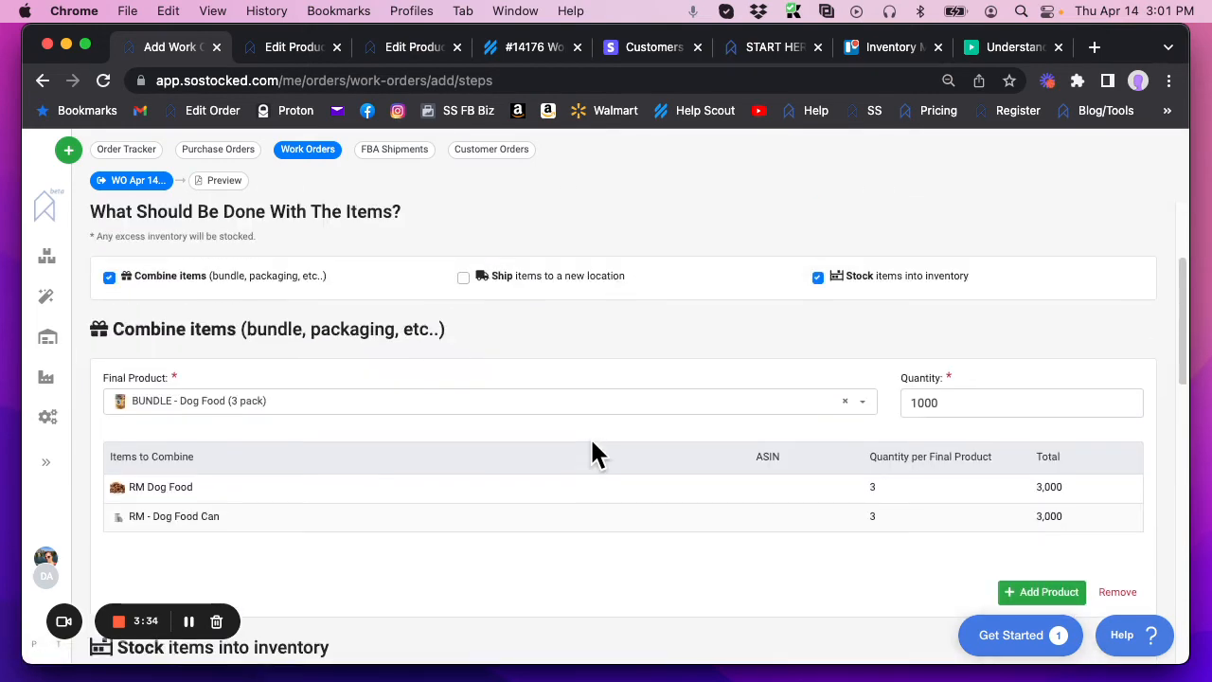
click(463, 278)
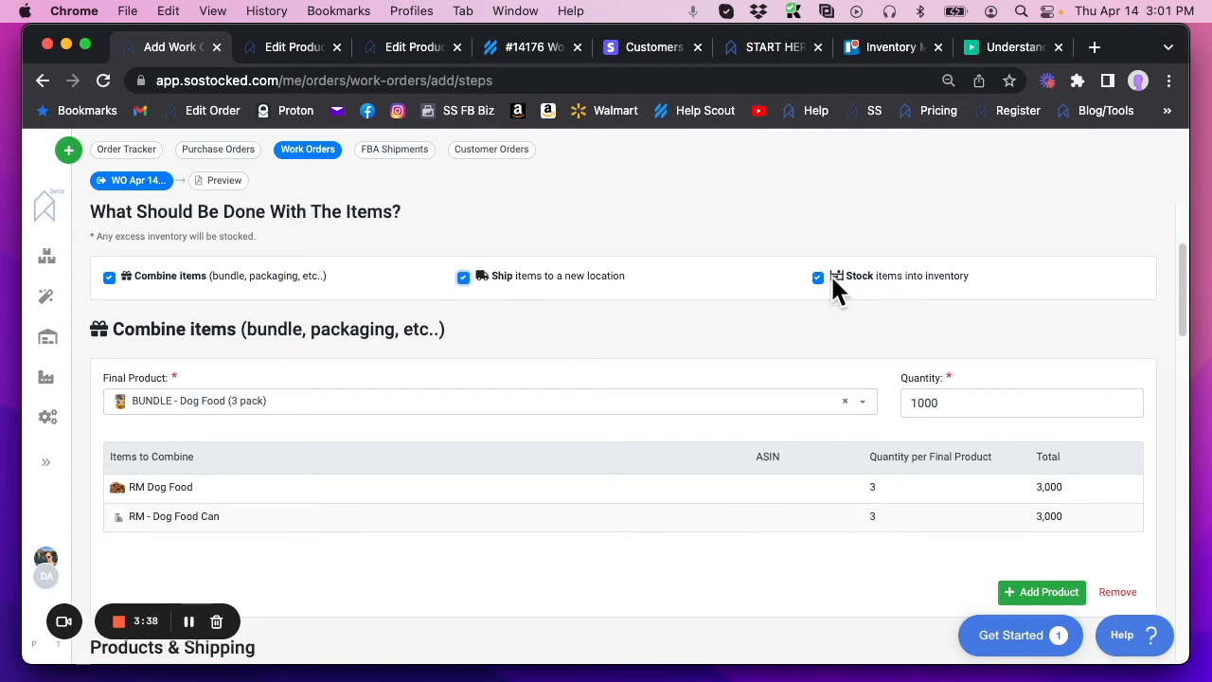
click(818, 277)
Set the shipment's marketplace to US and save the work order to its preview
scroll(814, 426, down, 8)
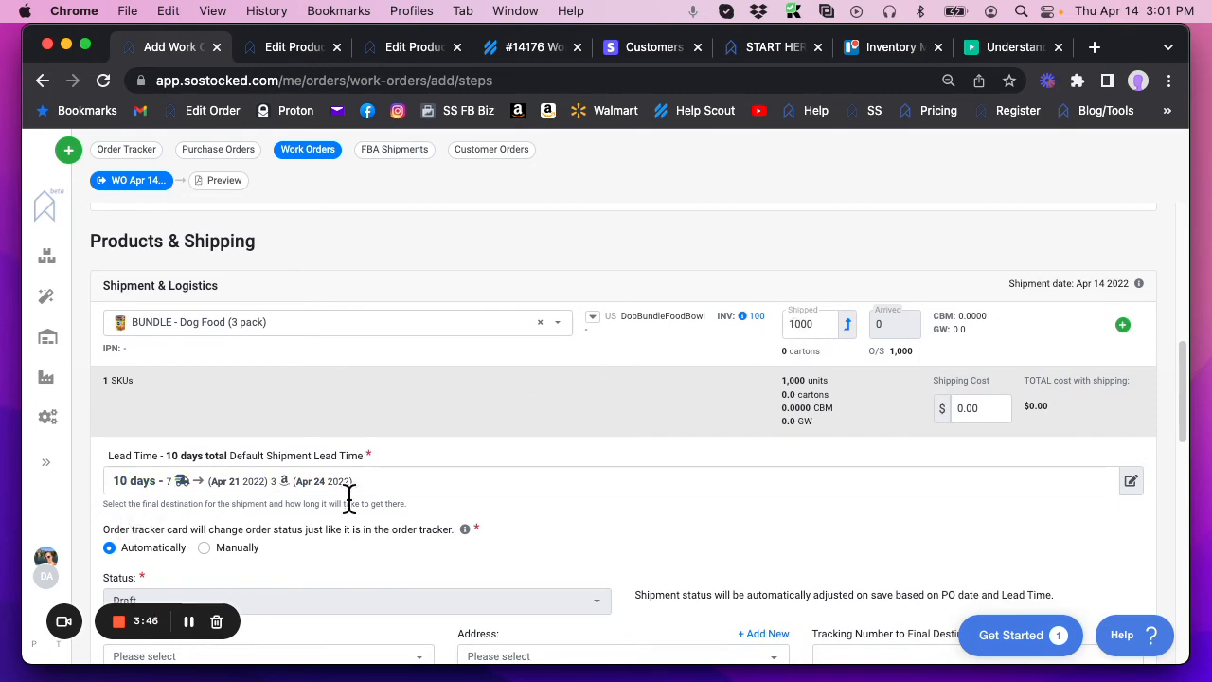
scroll(448, 464, down, 3)
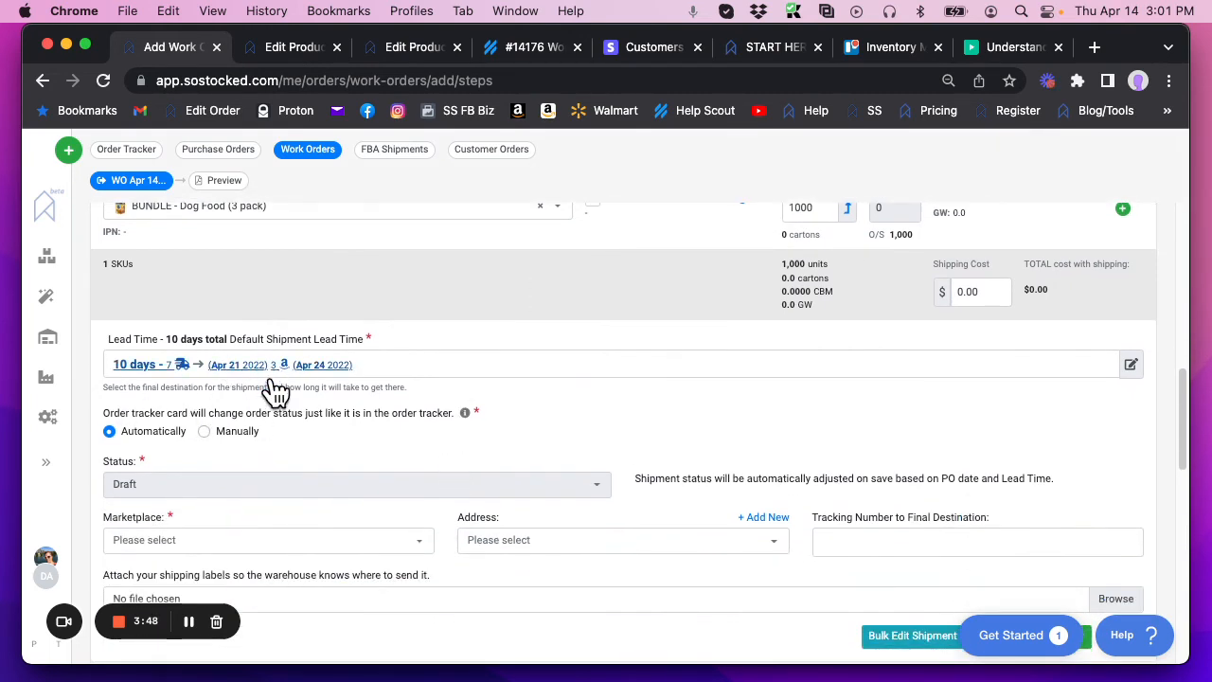
scroll(301, 453, down, 15)
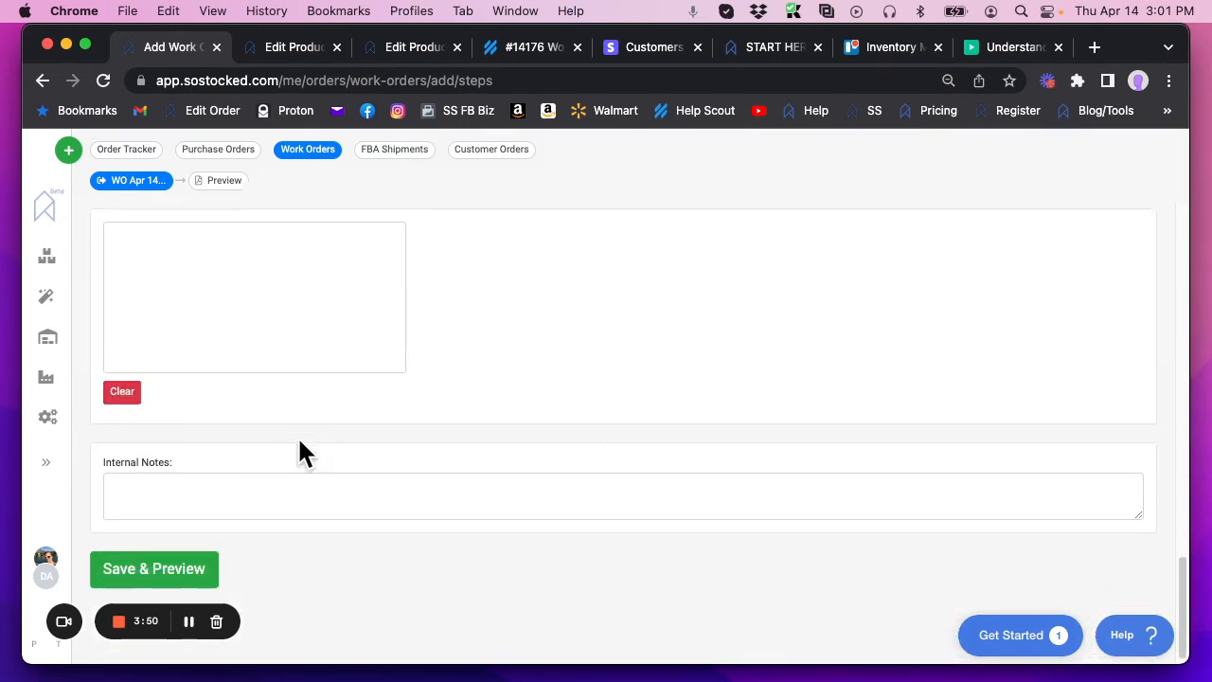
click(193, 561)
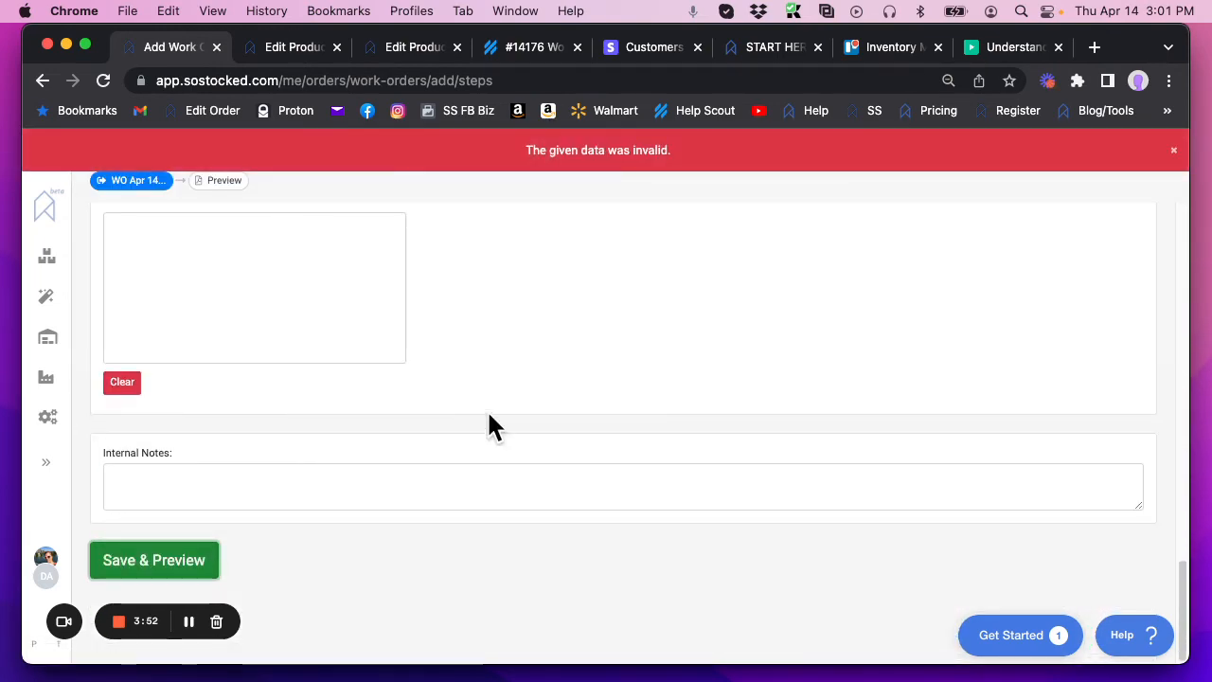
click(188, 453)
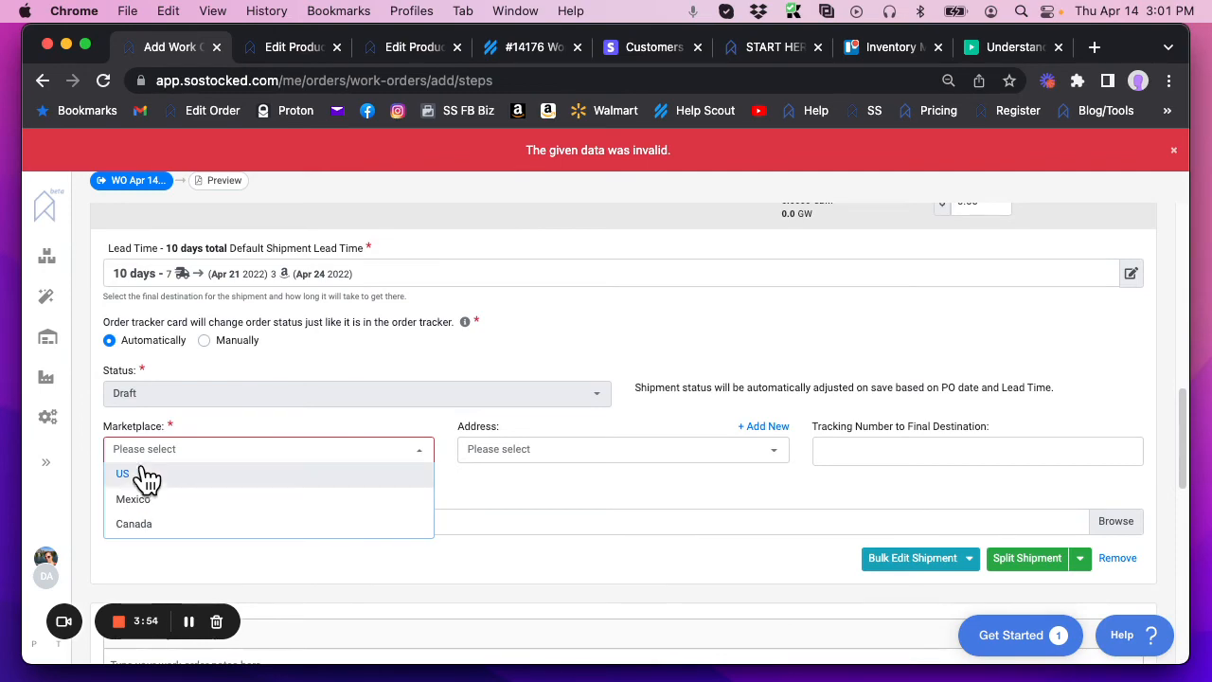
click(142, 473)
scroll(420, 468, down, 15)
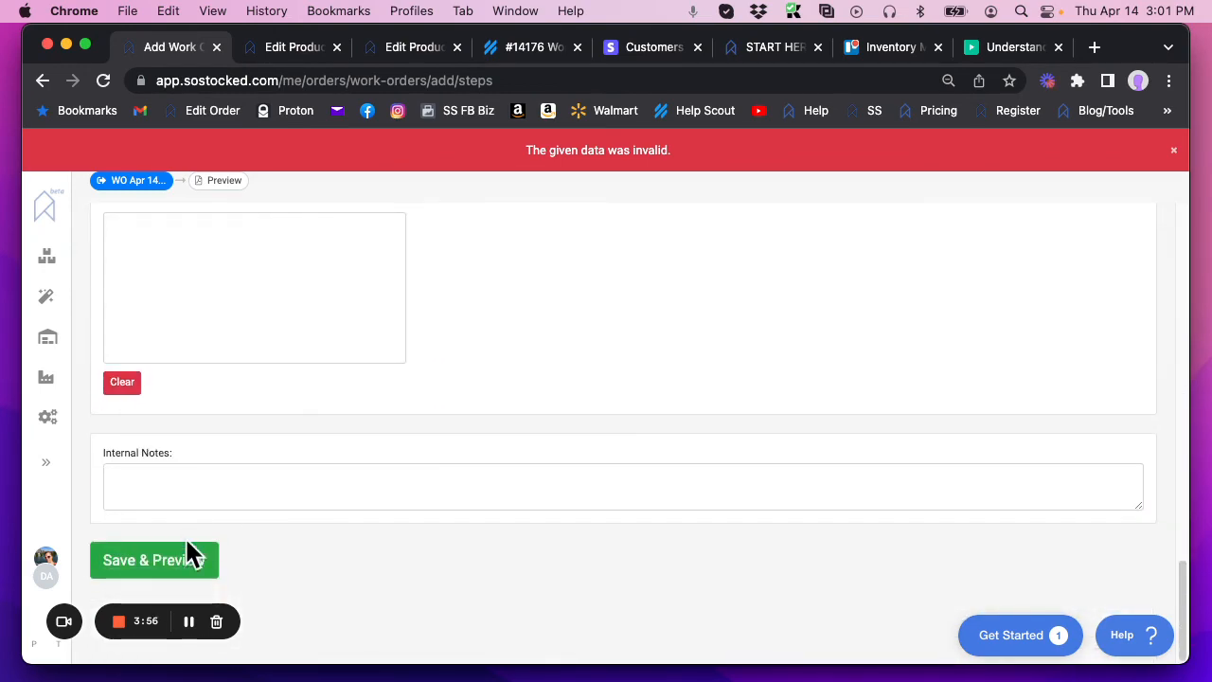
click(187, 564)
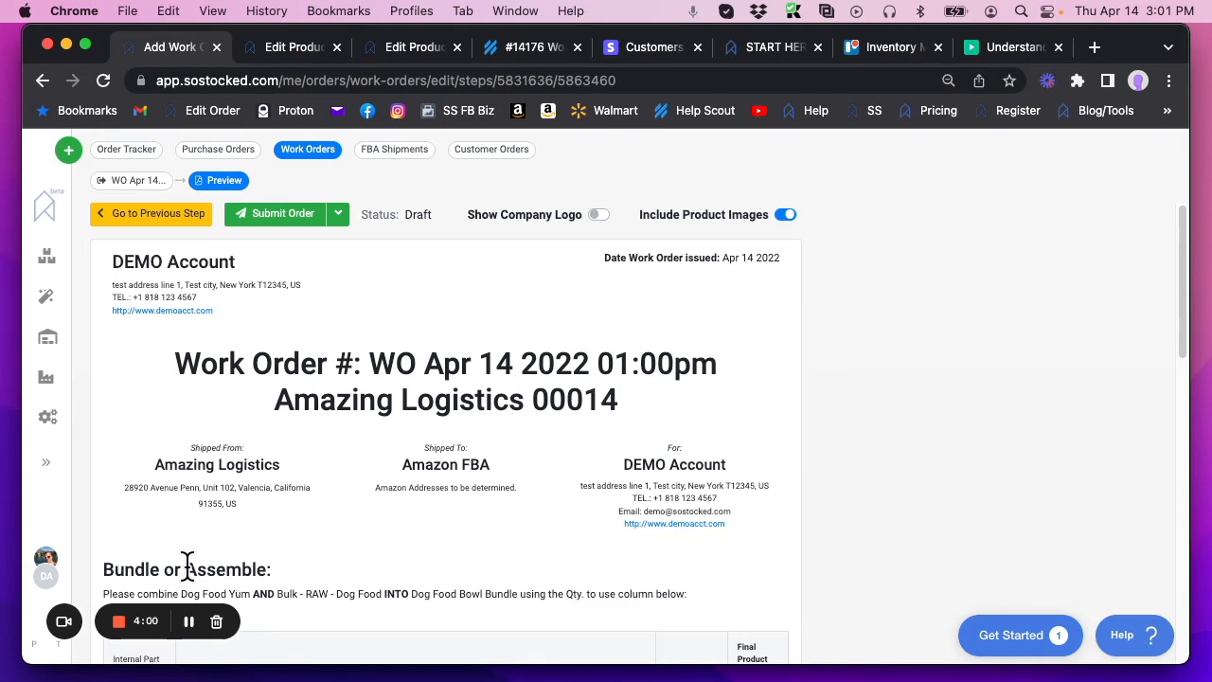
Check the component product pages against the work order preview, including its bundle quantities, items to assemble and shipment
click(298, 49)
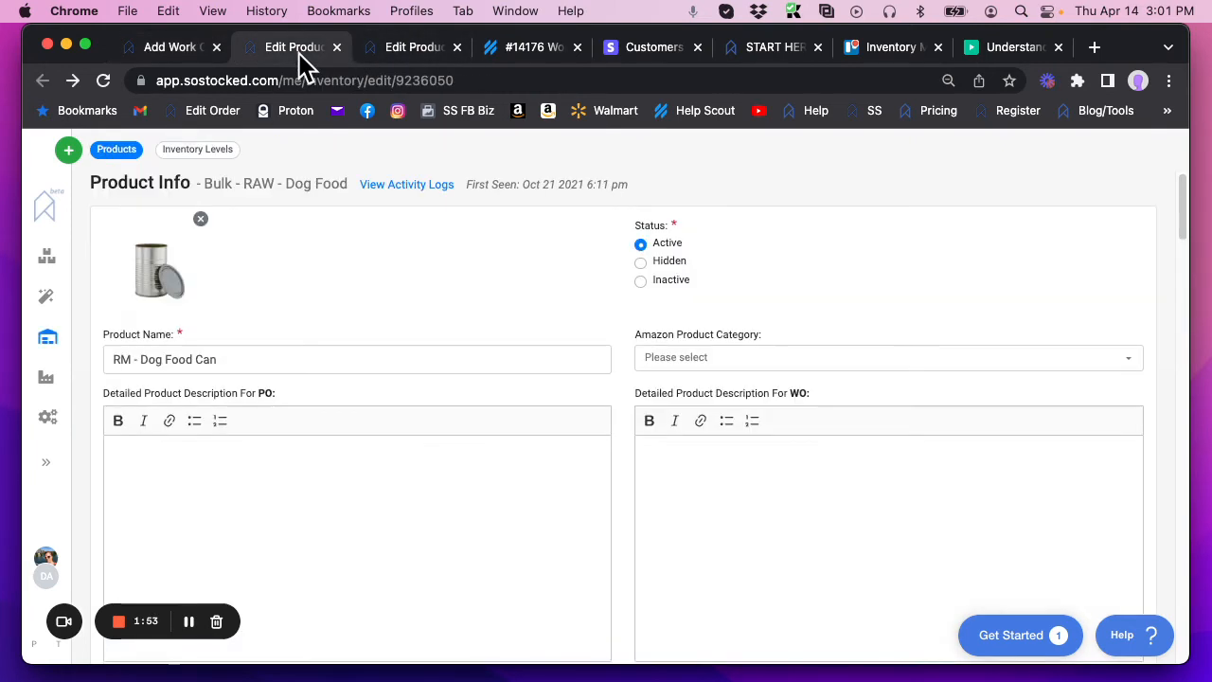
click(424, 49)
click(300, 49)
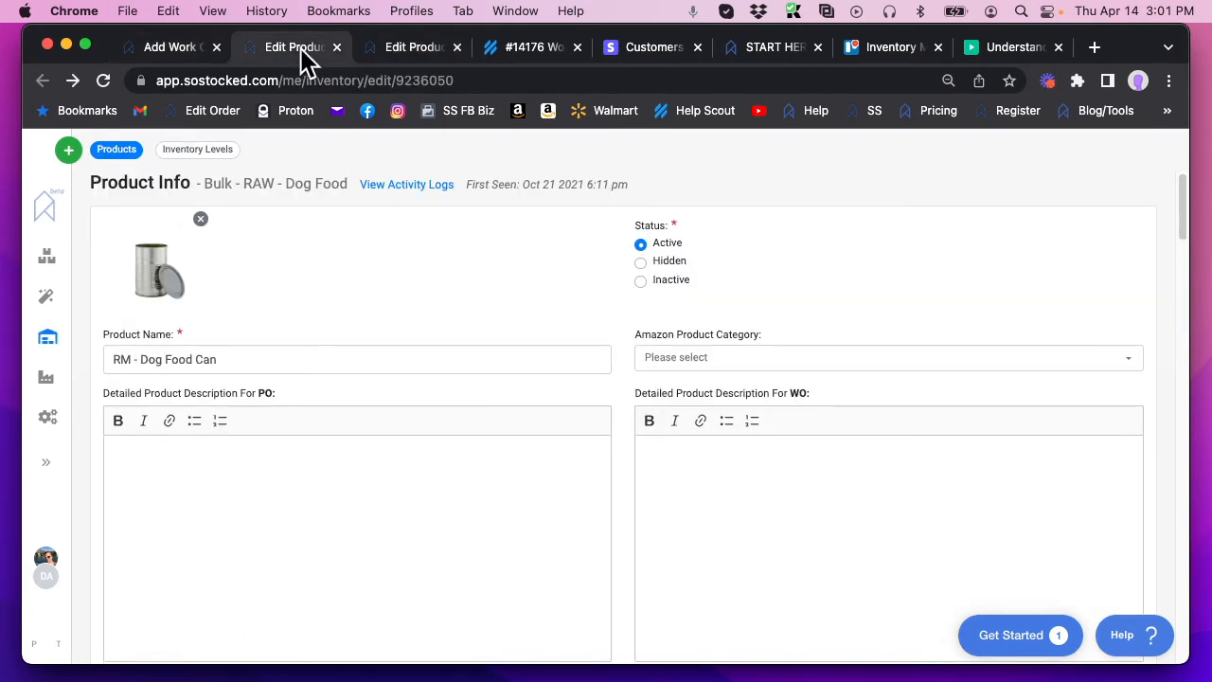
click(178, 55)
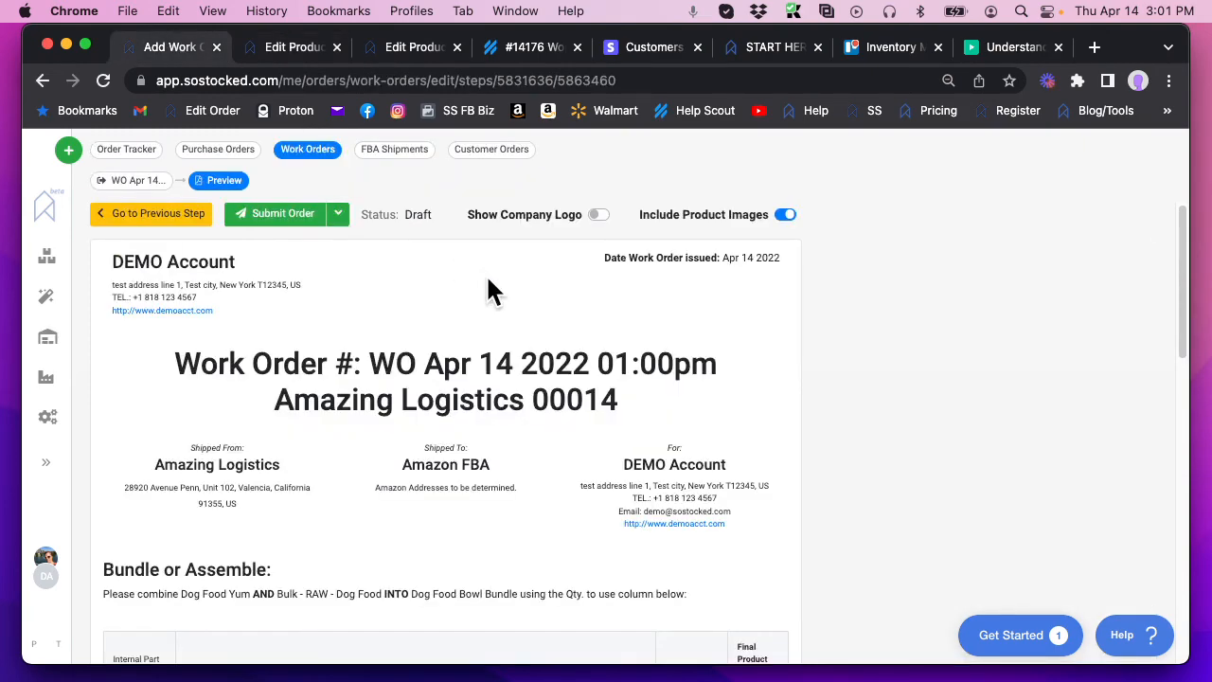
scroll(488, 289, down, 5)
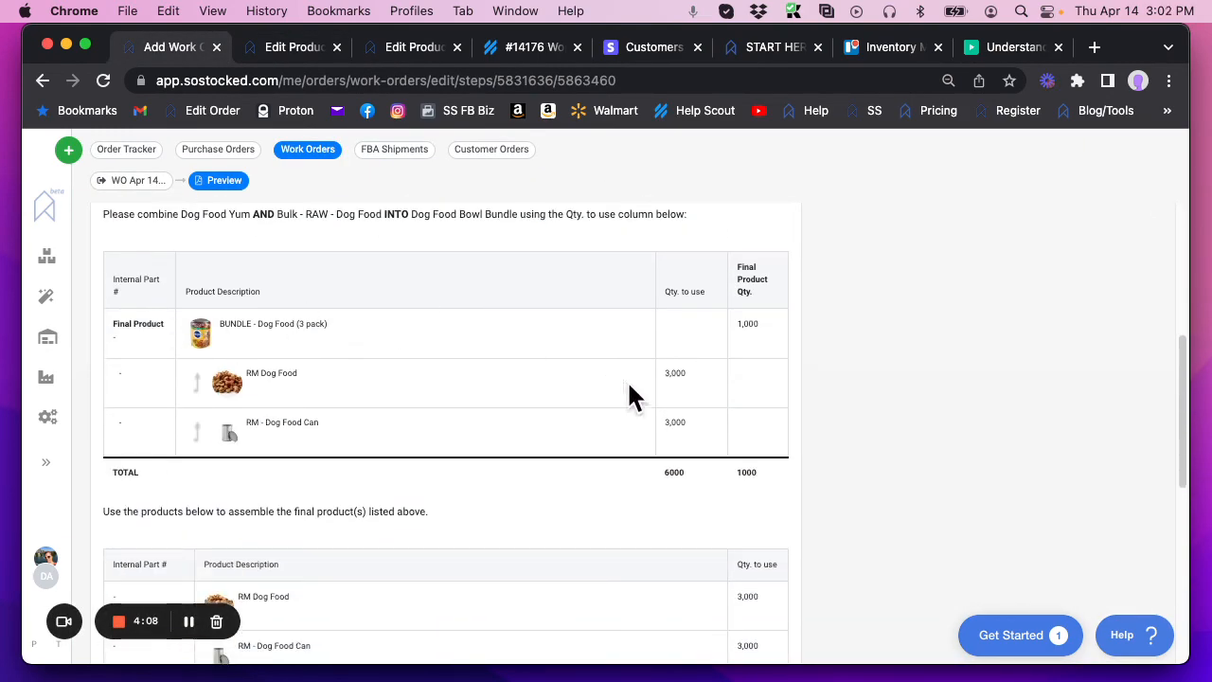
scroll(460, 411, down, 3)
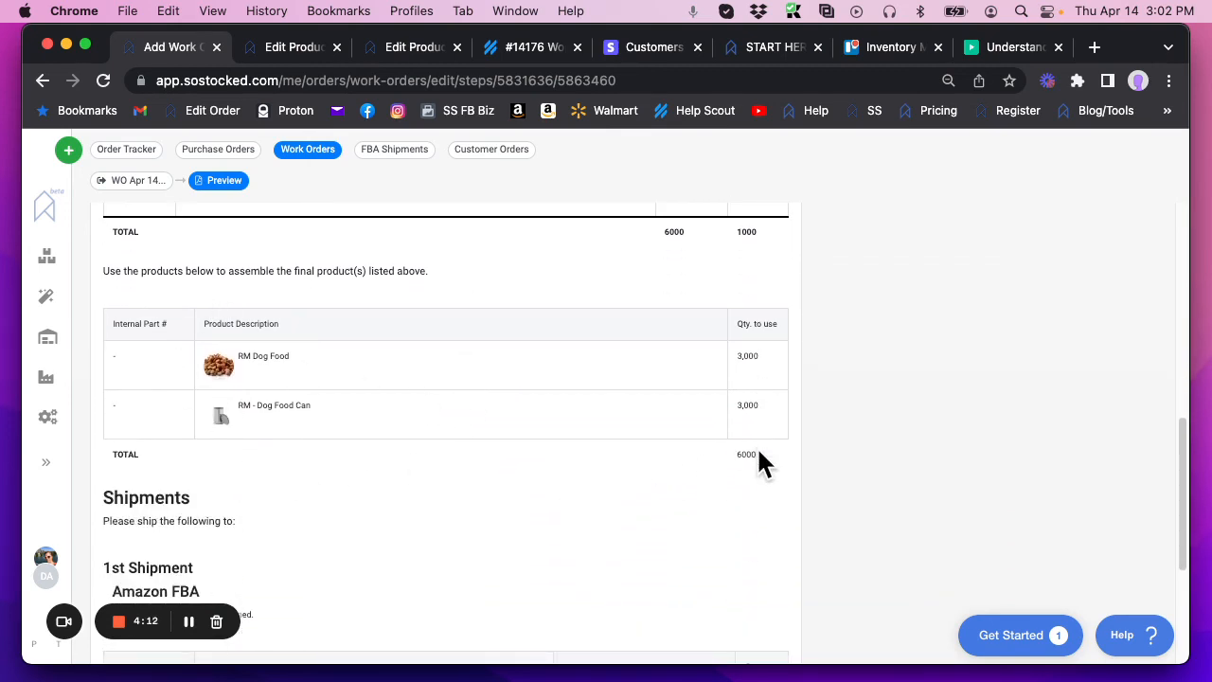
scroll(457, 303, down, 1)
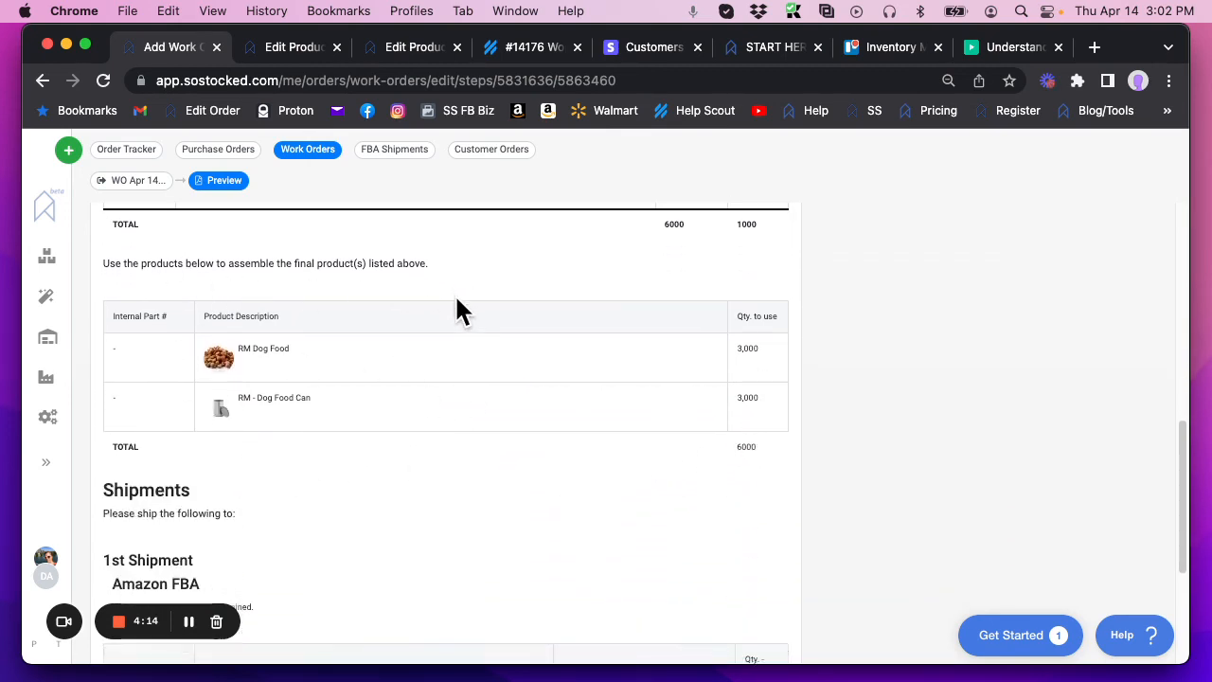
scroll(456, 303, down, 3)
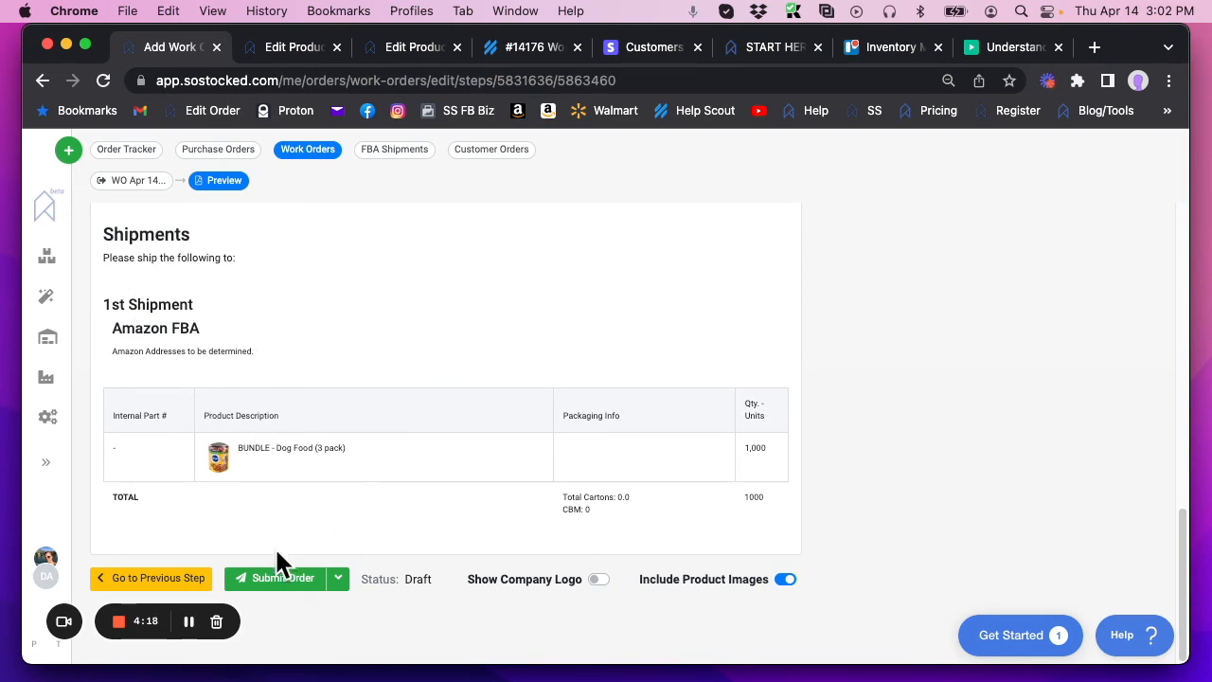
Submit the work order, check the email form for Amazing Logistics and close it without sending
click(274, 576)
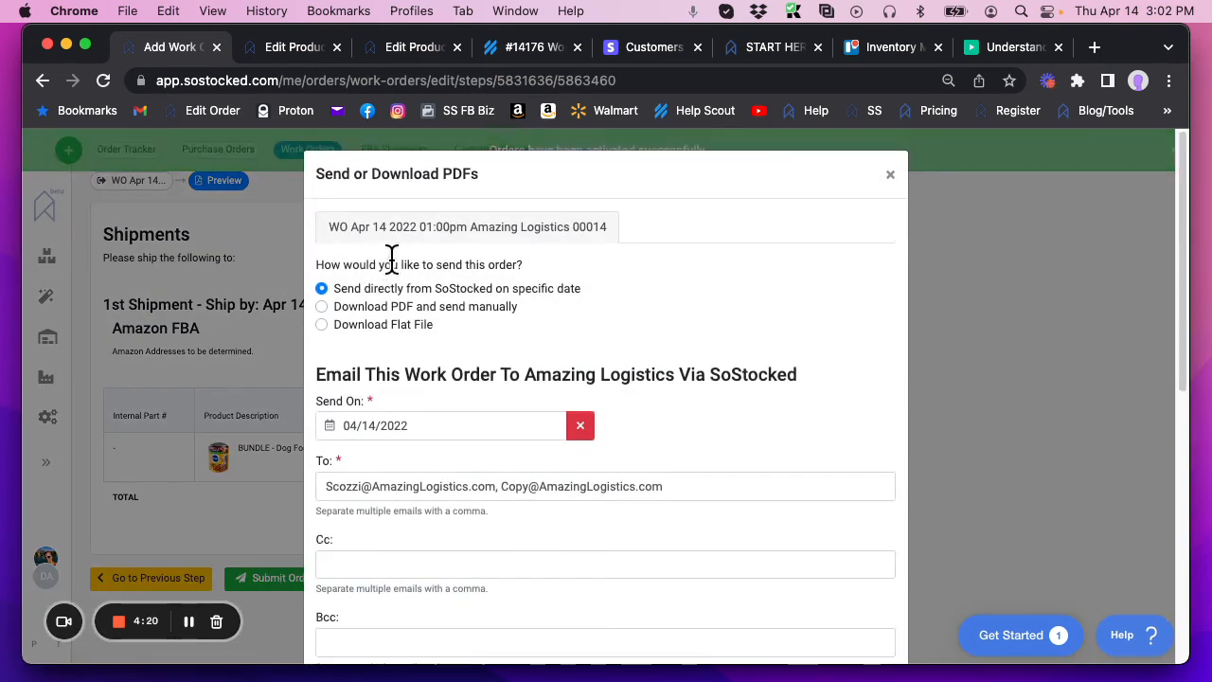
scroll(720, 435, down, 5)
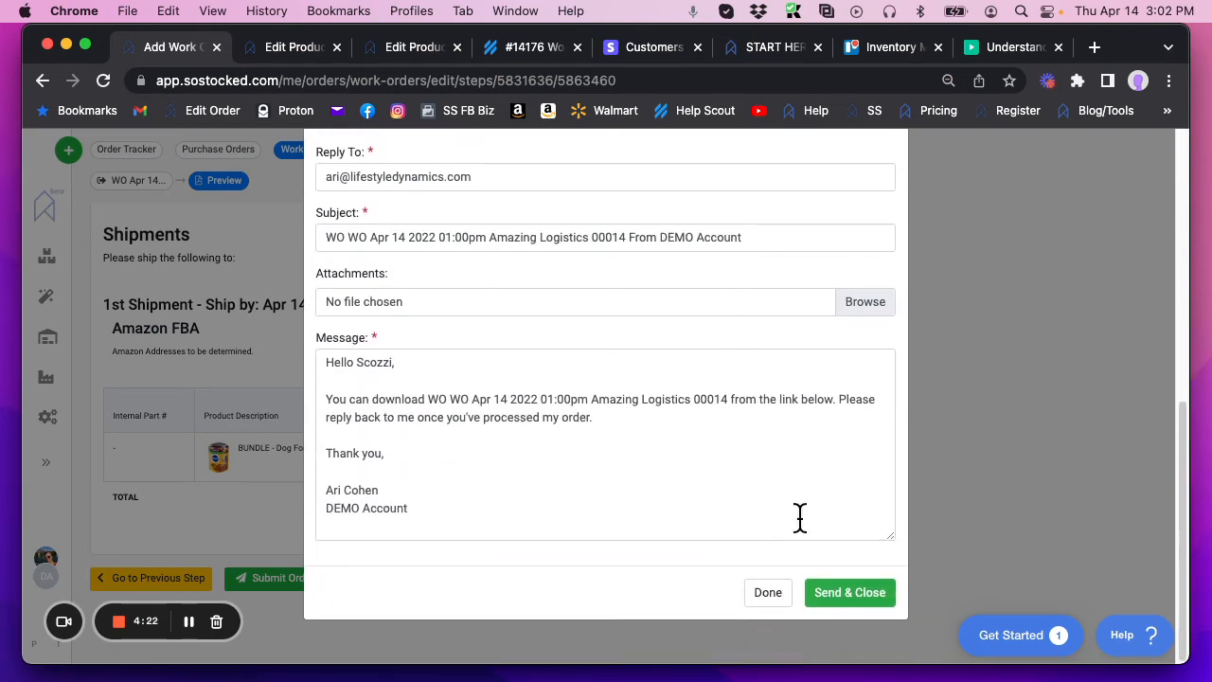
scroll(733, 449, up, 5)
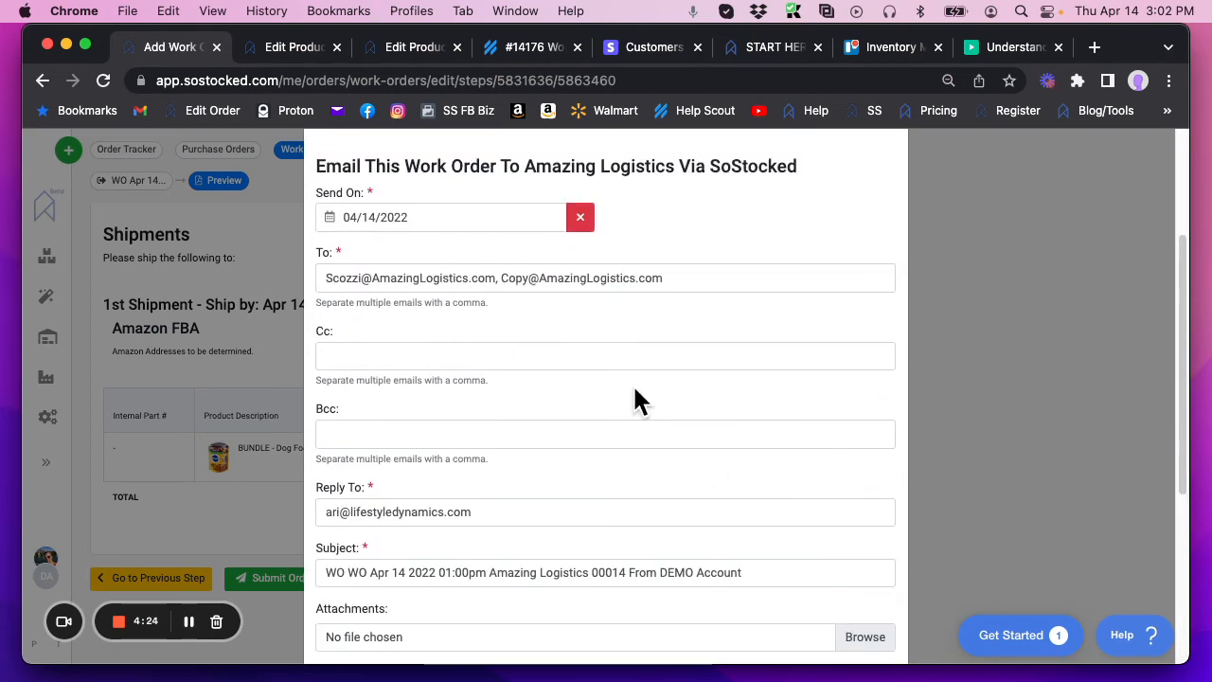
scroll(635, 401, up, 3)
click(891, 175)
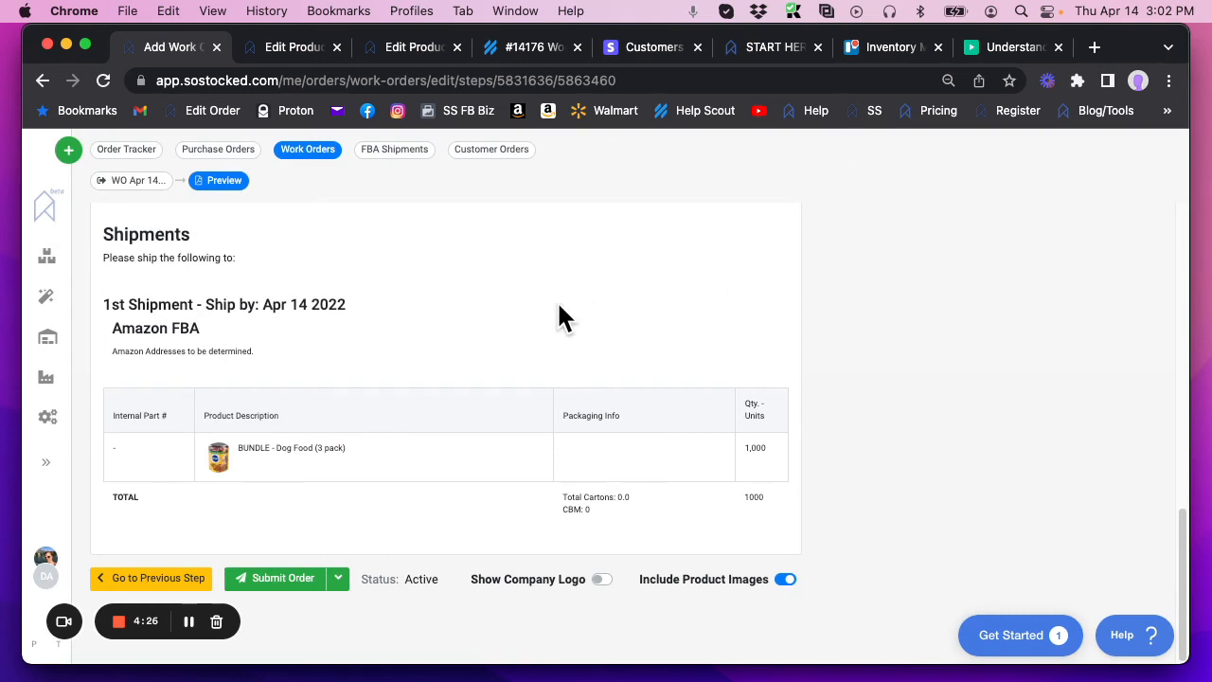
scroll(559, 317, up, 10)
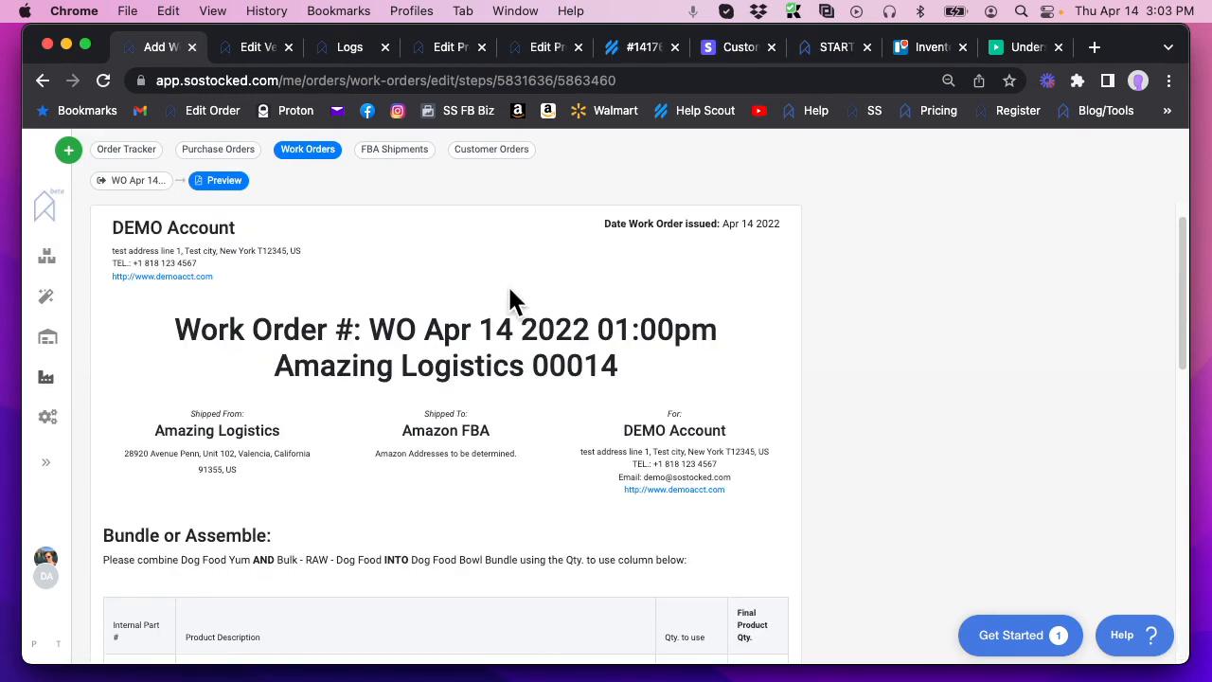